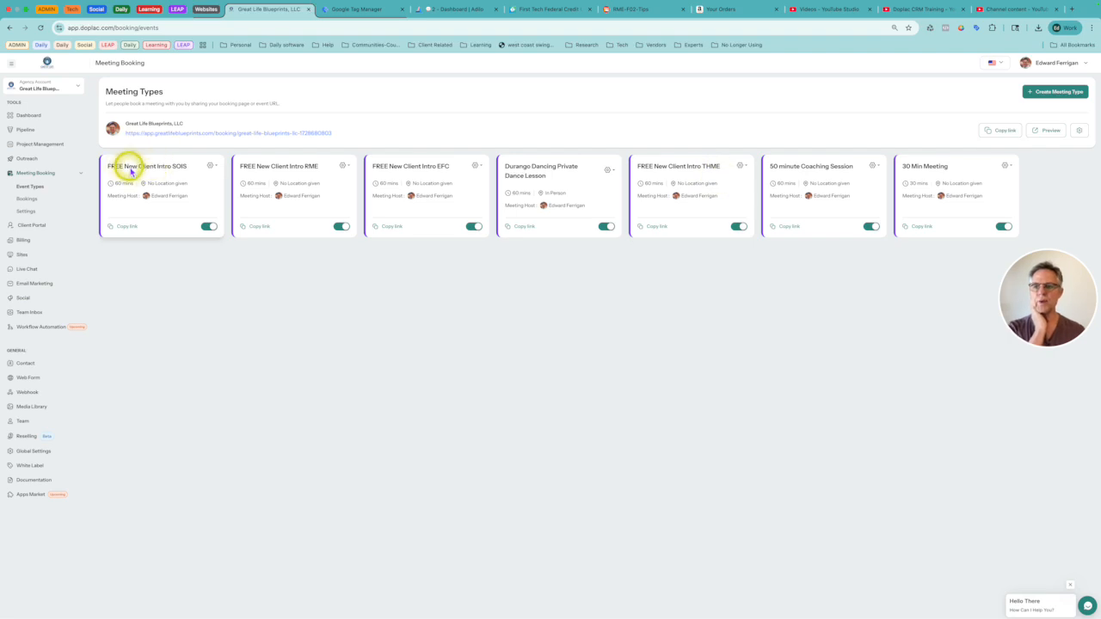
Open the FREE New Client Intro SOIS meeting type for editing
{"action": "left_click", "coordinate": [171, 175]}
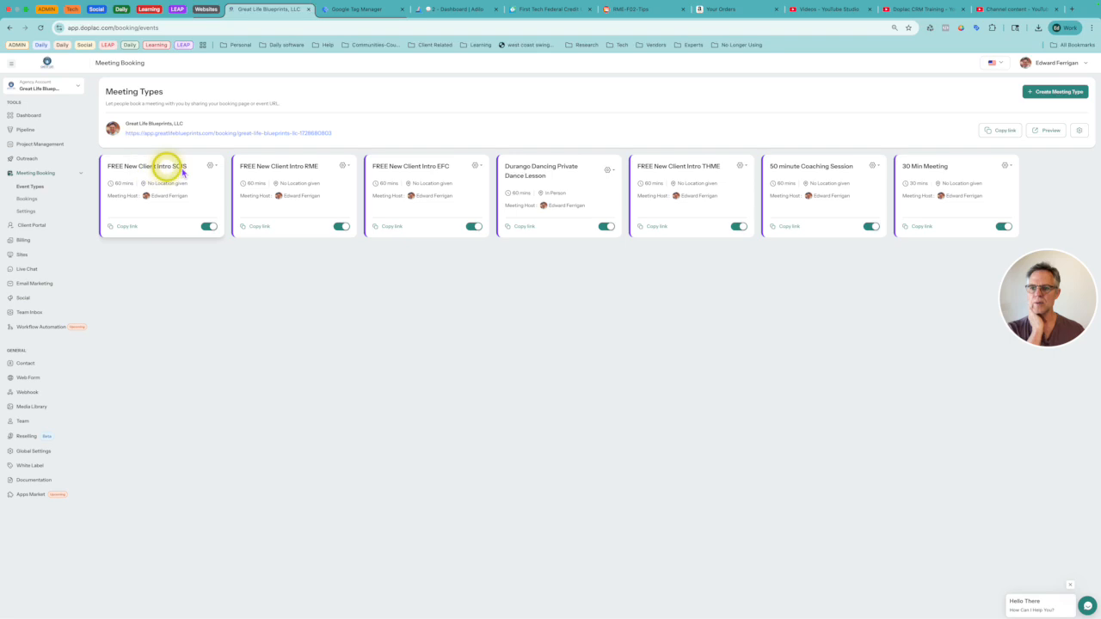
{"action": "left_click", "coordinate": [214, 169]}
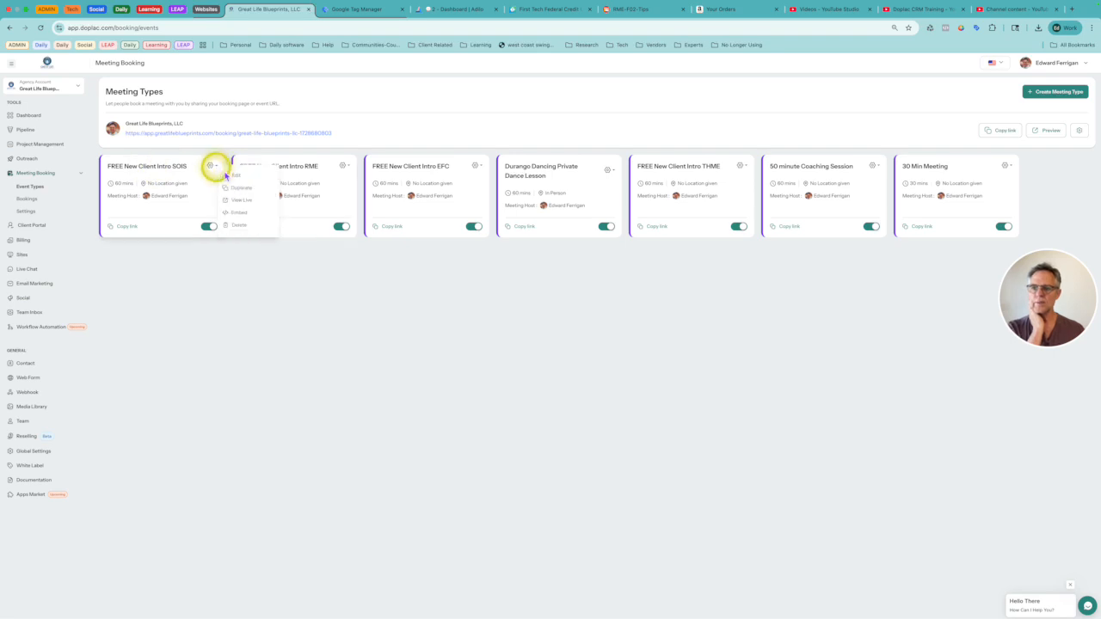
{"action": "left_click", "coordinate": [236, 175]}
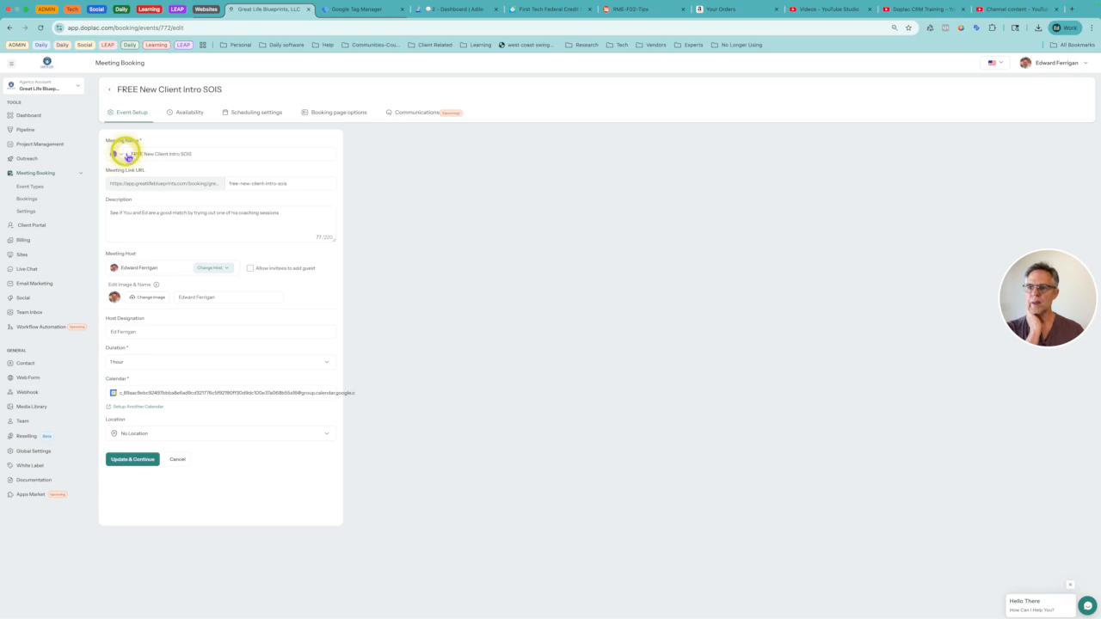
Review the meeting link URL, the host choices and the available durations in the event setup
{"action": "left_click", "coordinate": [289, 189]}
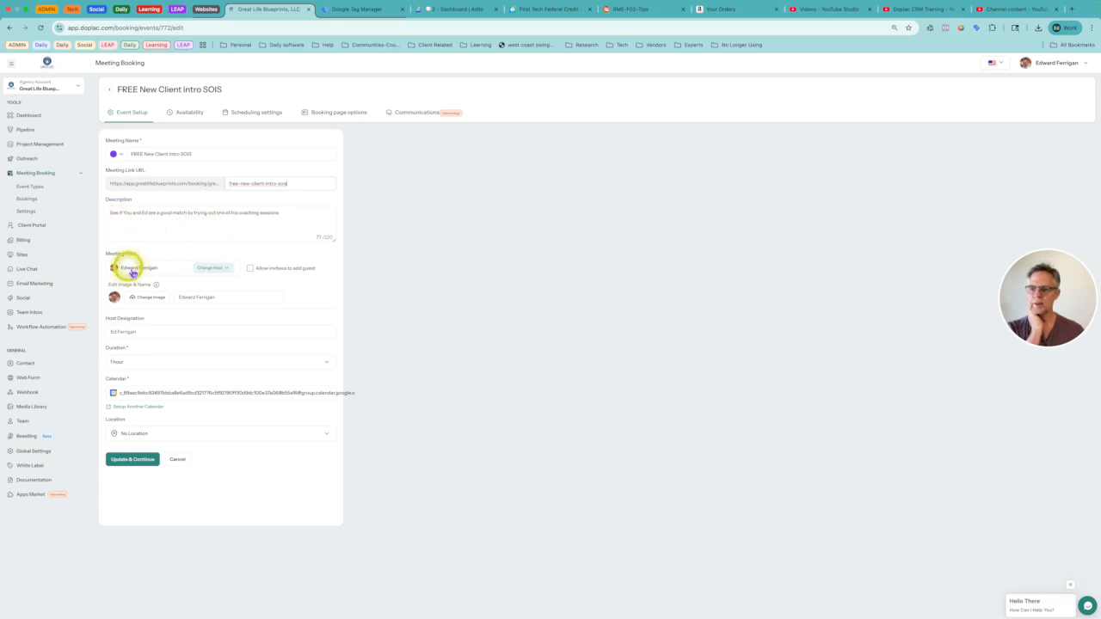
{"action": "left_click", "coordinate": [216, 269]}
{"action": "left_click", "coordinate": [158, 247]}
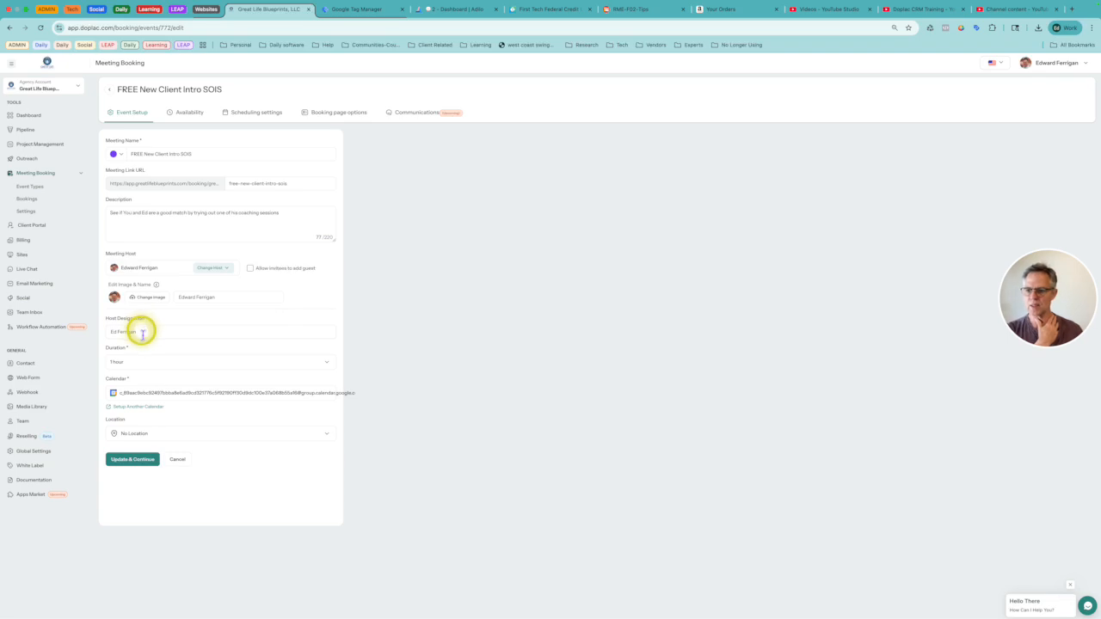
{"action": "left_click", "coordinate": [139, 362]}
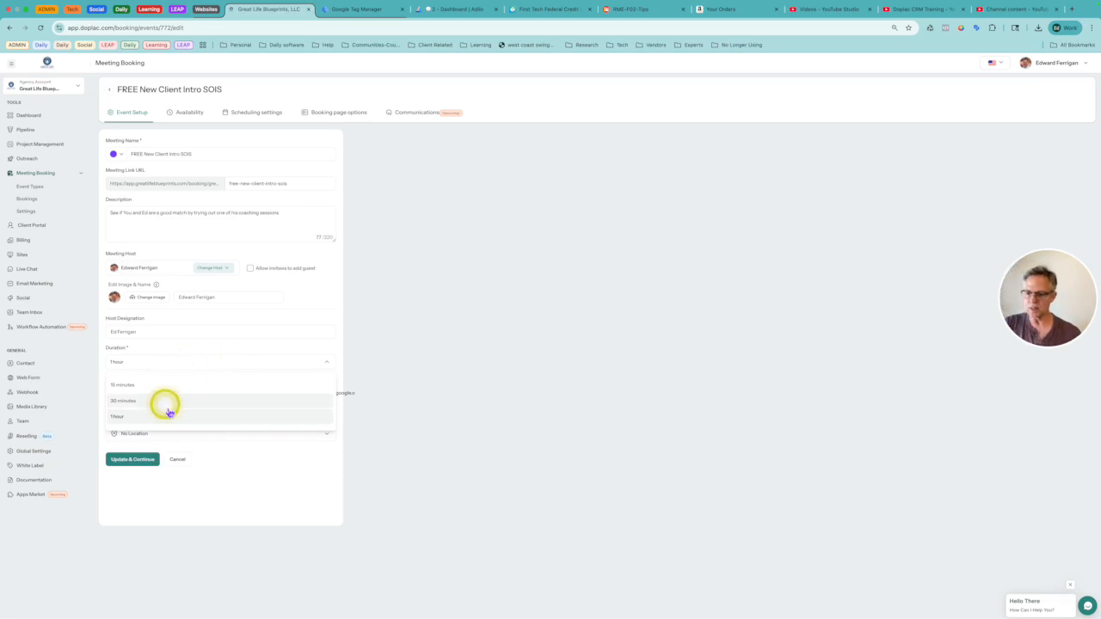
{"action": "left_click", "coordinate": [159, 351]}
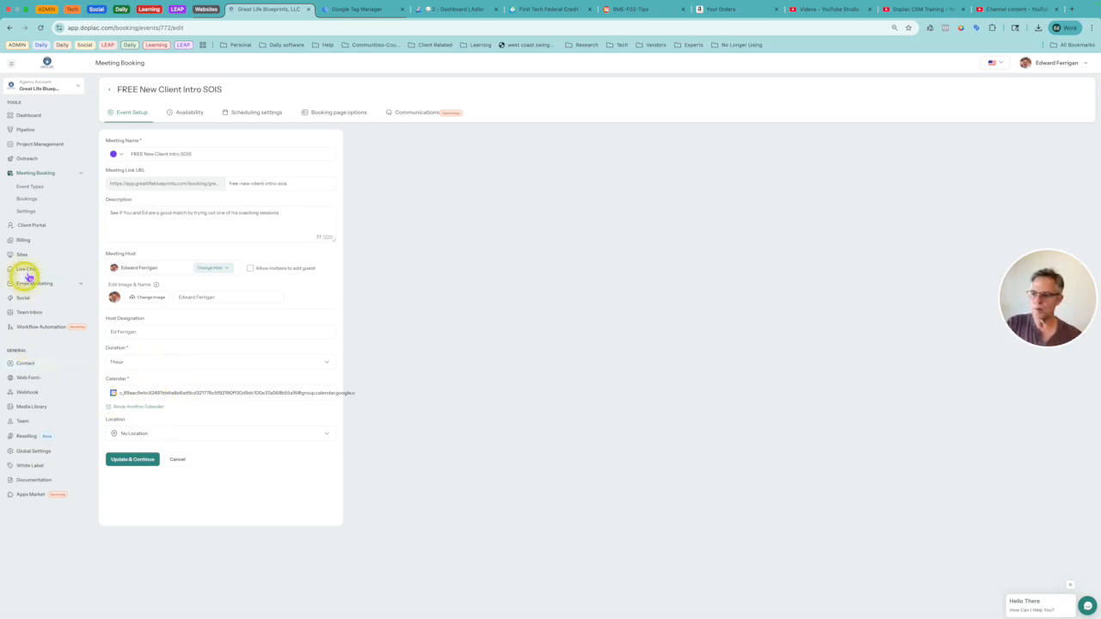
Check the event's calendar and view the Google account chooser for setting up another calendar, returning to the event setup
{"action": "left_click", "coordinate": [156, 393]}
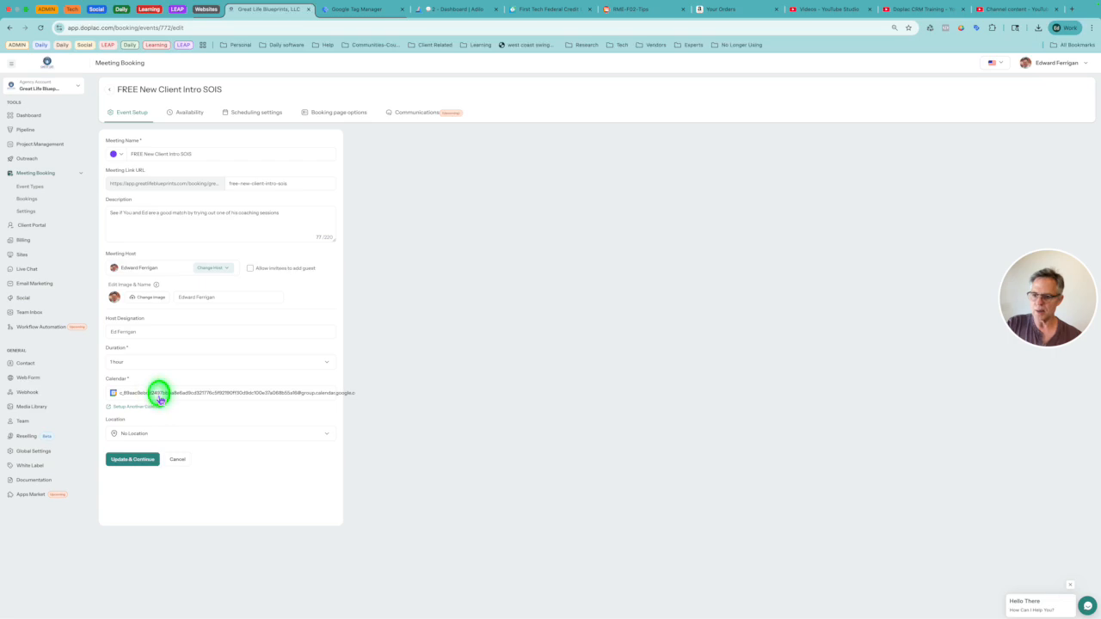
{"action": "left_click", "coordinate": [166, 384]}
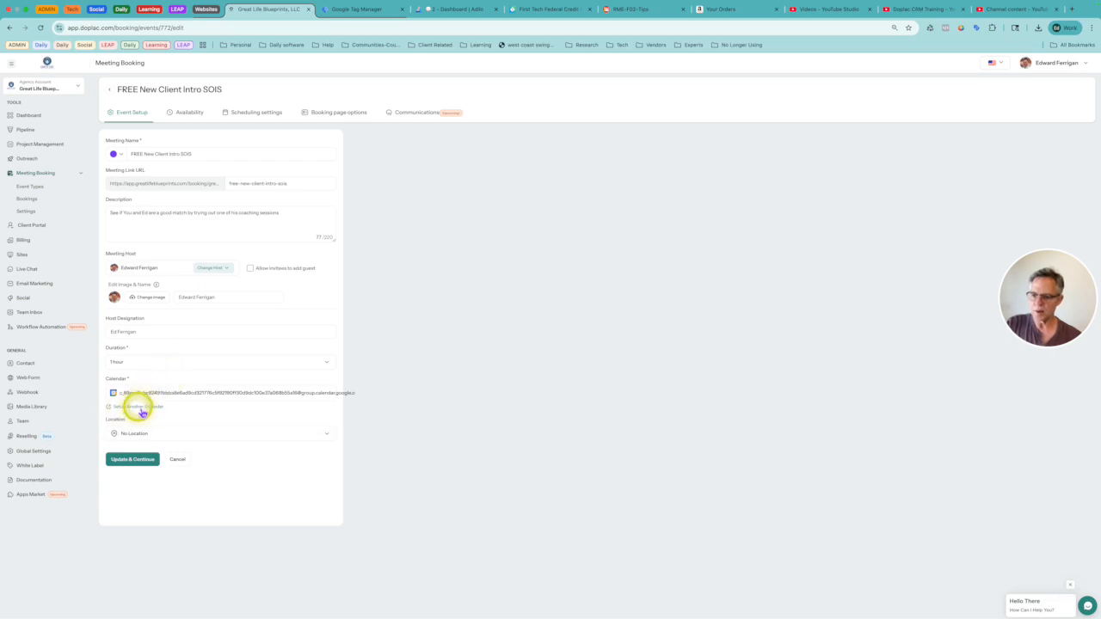
{"action": "left_click", "coordinate": [142, 411]}
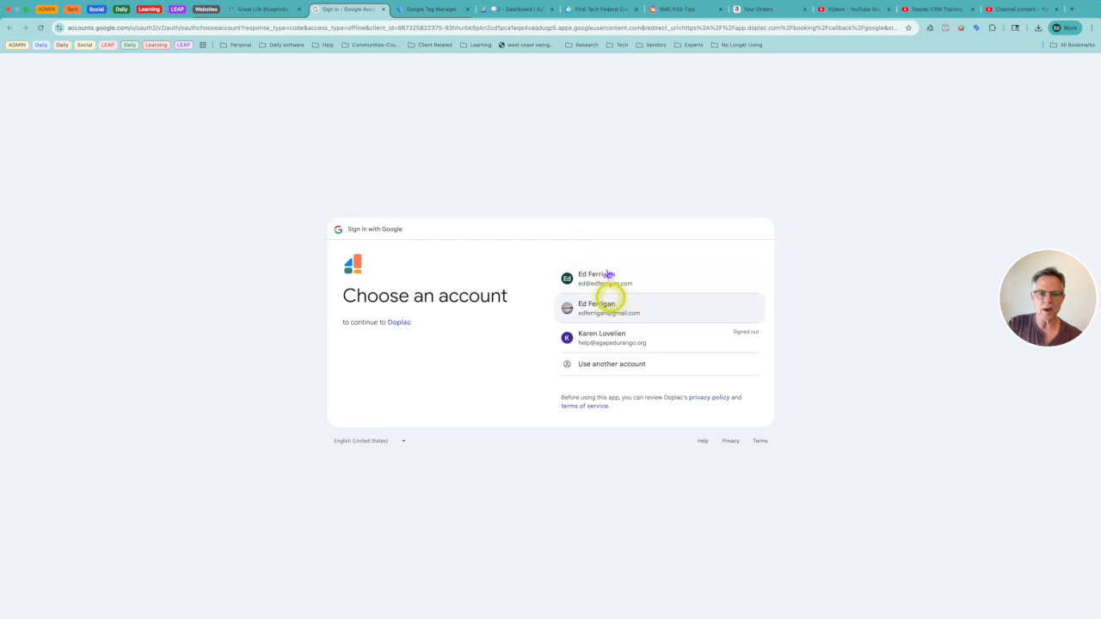
{"action": "left_click", "coordinate": [263, 16]}
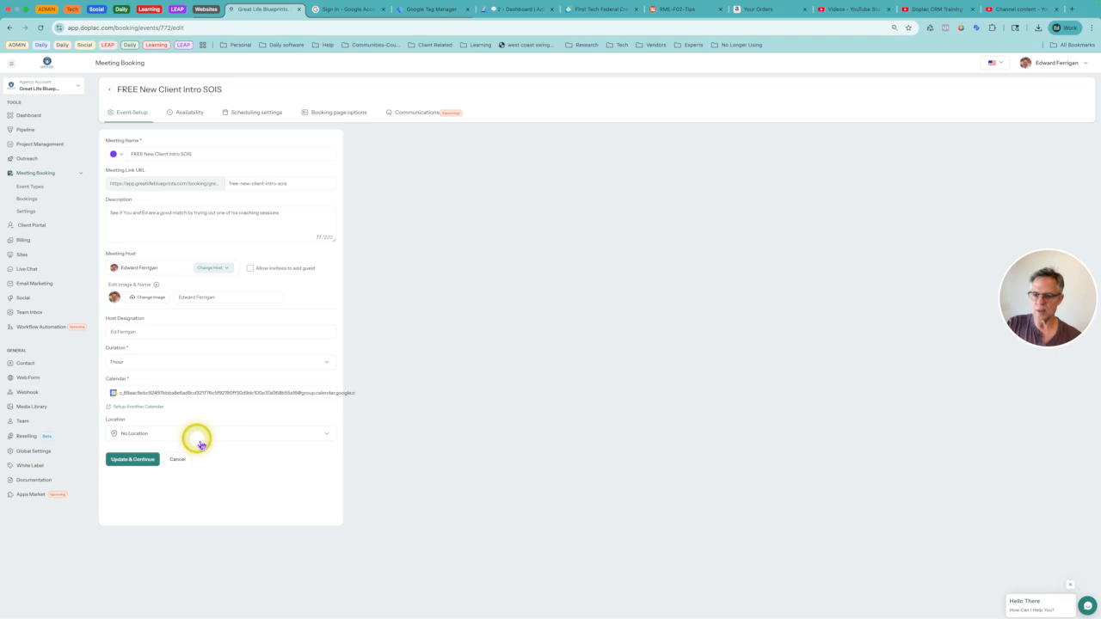
View the location options offered for the meeting
{"action": "left_click", "coordinate": [135, 437]}
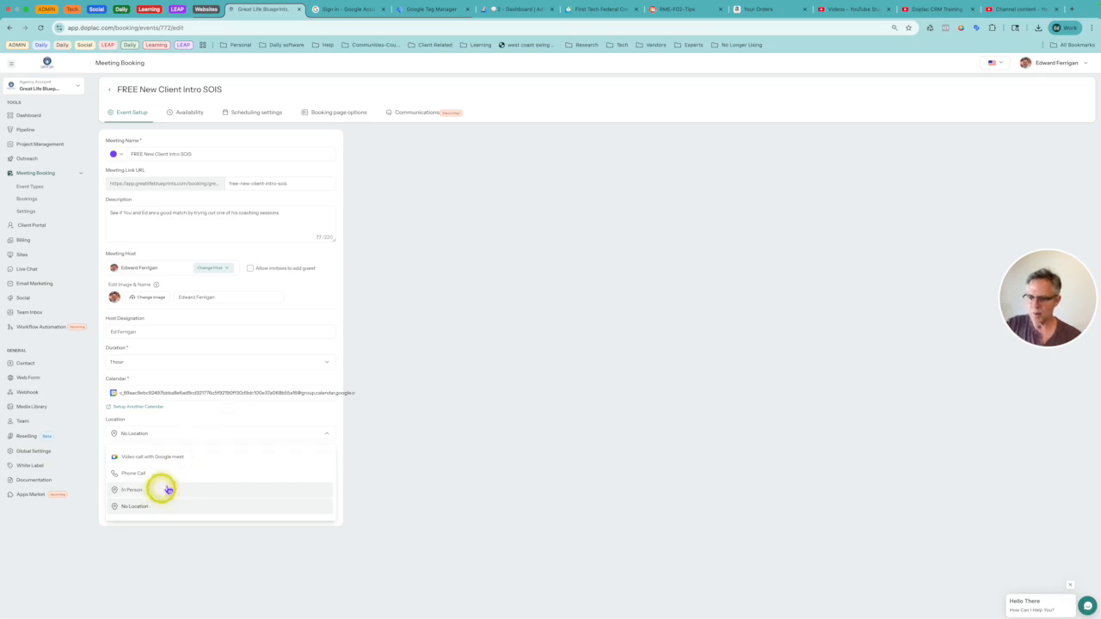
{"action": "left_click", "coordinate": [180, 419]}
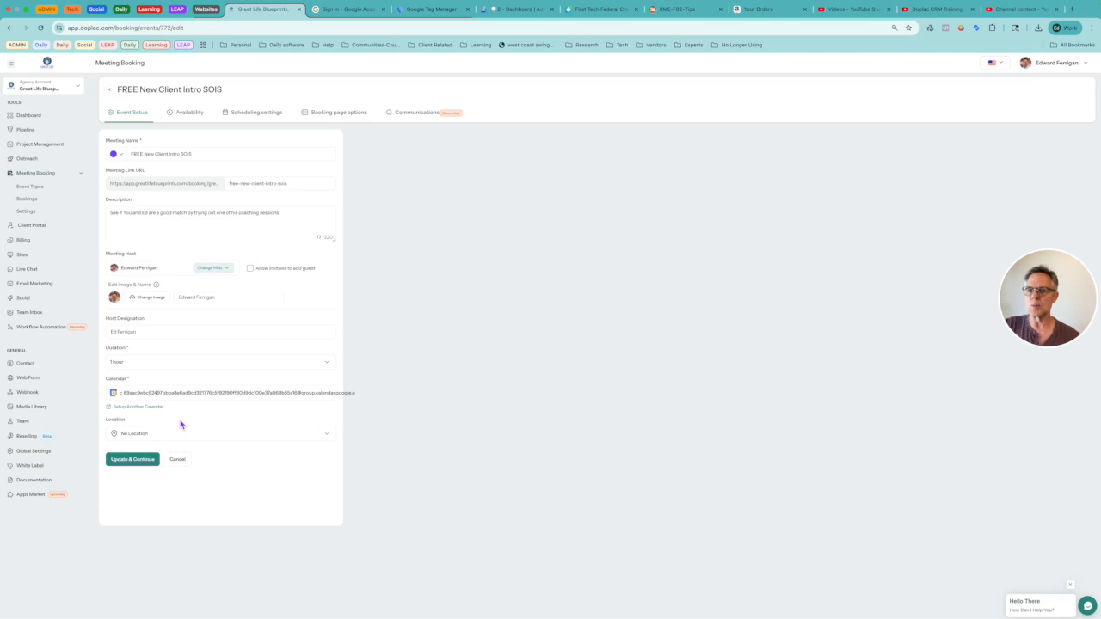
{"action": "left_click", "coordinate": [179, 432]}
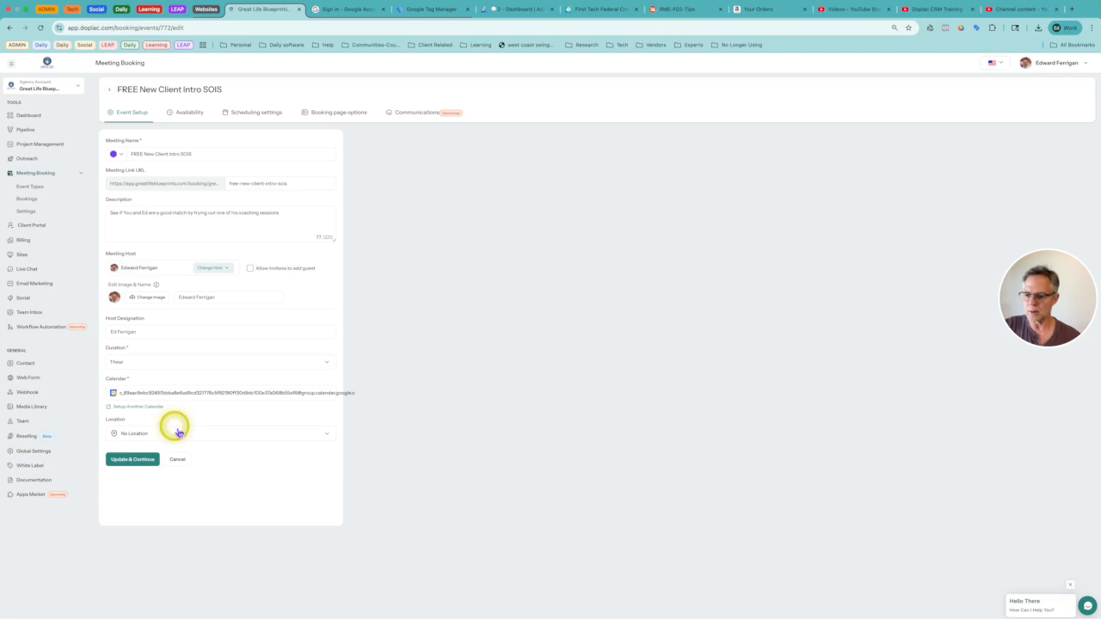
Open the meeting's weekly availability and save it to continue to the scheduling settings
{"action": "left_click", "coordinate": [189, 114]}
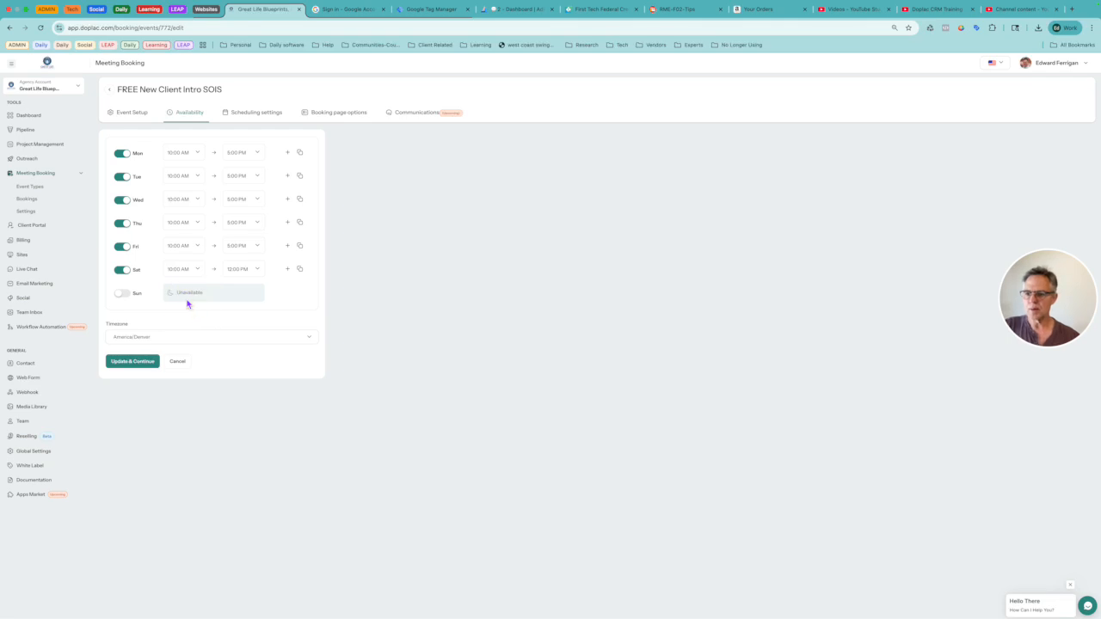
{"action": "left_click", "coordinate": [141, 362]}
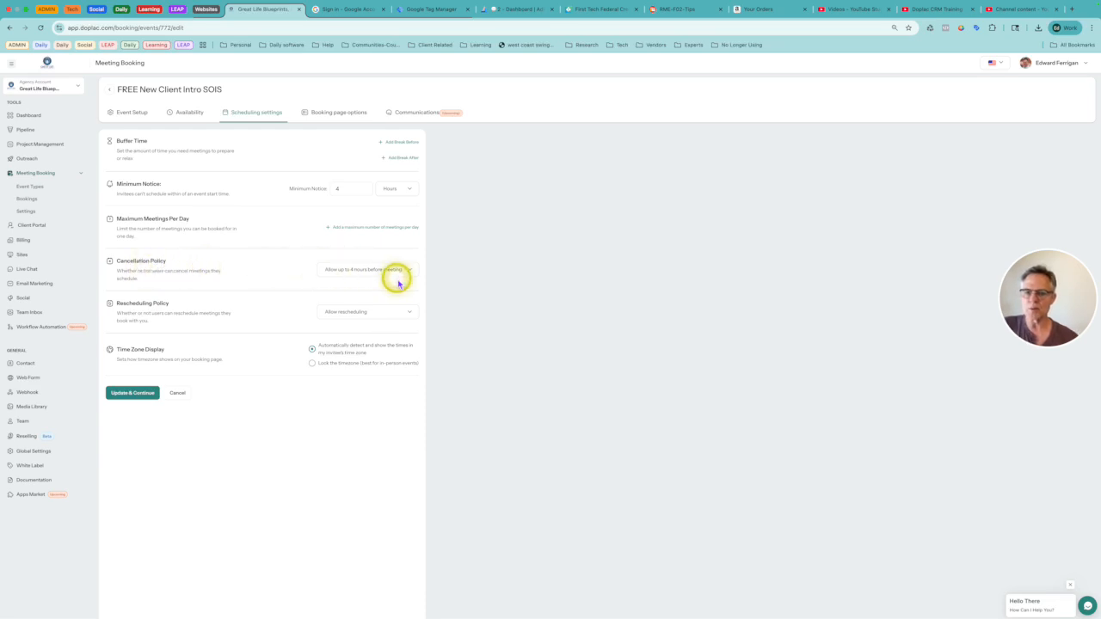
View the cancellation policy choices and save the scheduling settings to continue to the booking page options
{"action": "left_click", "coordinate": [362, 272]}
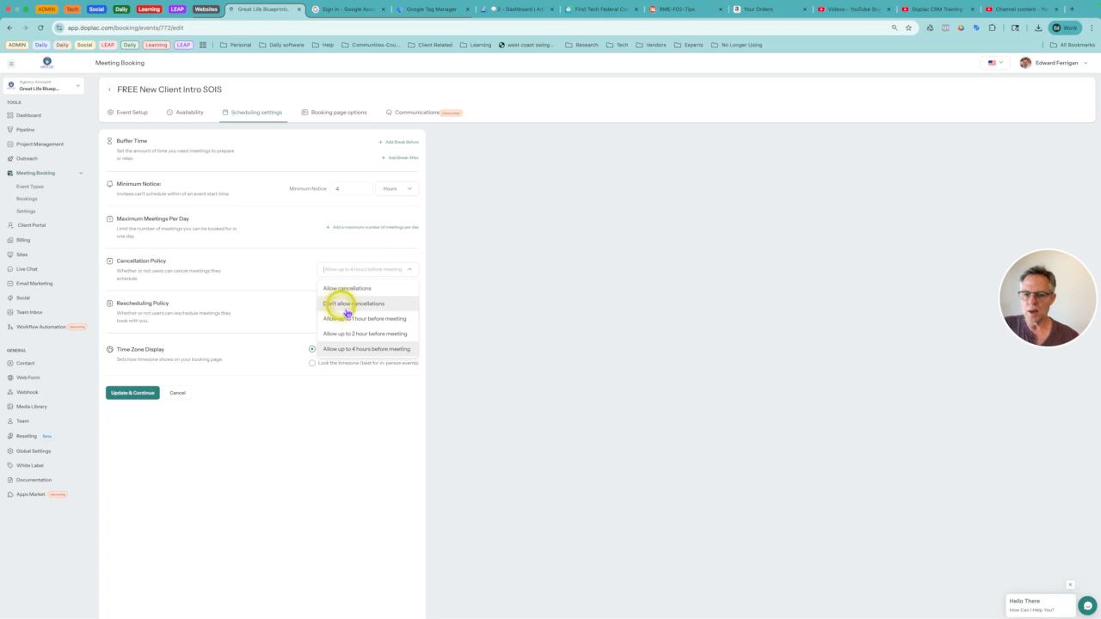
{"action": "scroll", "coordinate": [383, 331], "scroll_direction": "down", "scroll_amount": 1}
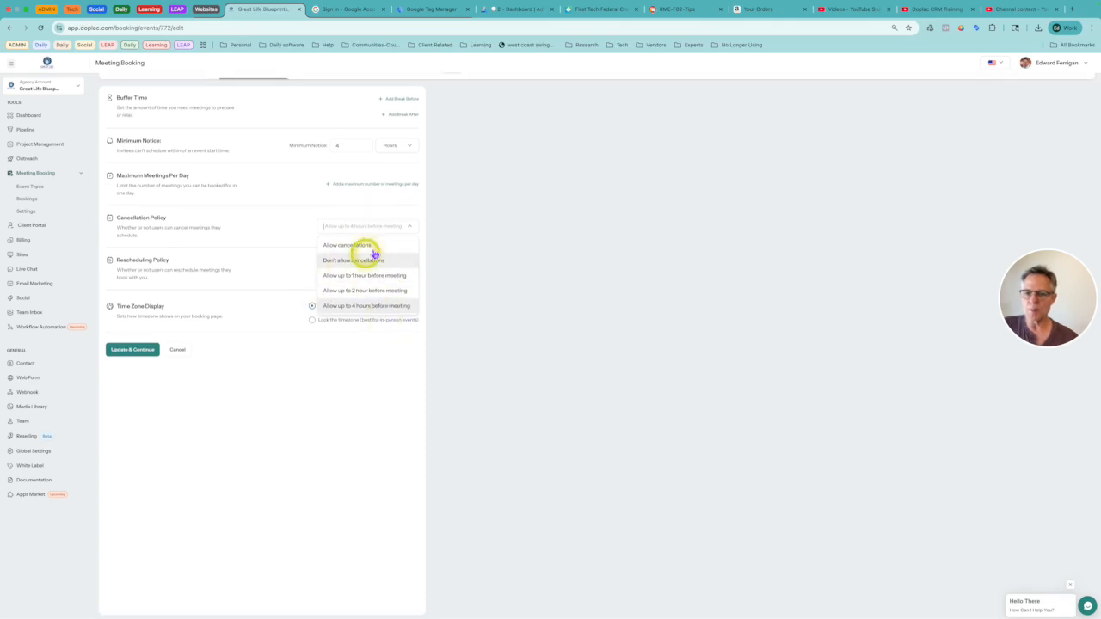
{"action": "left_click", "coordinate": [280, 226]}
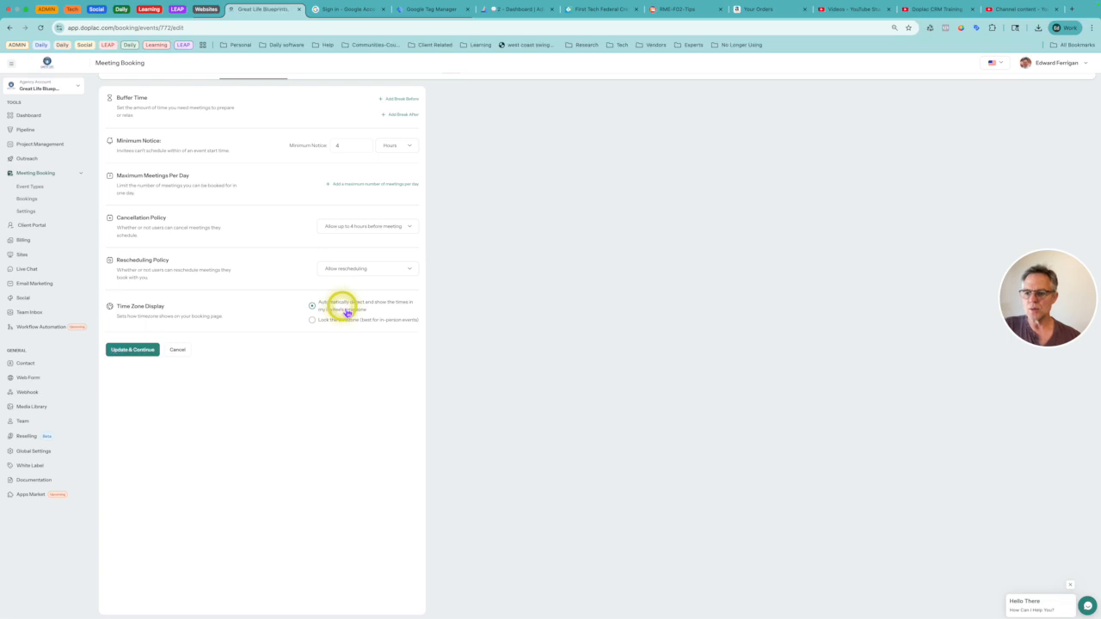
{"action": "left_click", "coordinate": [134, 352]}
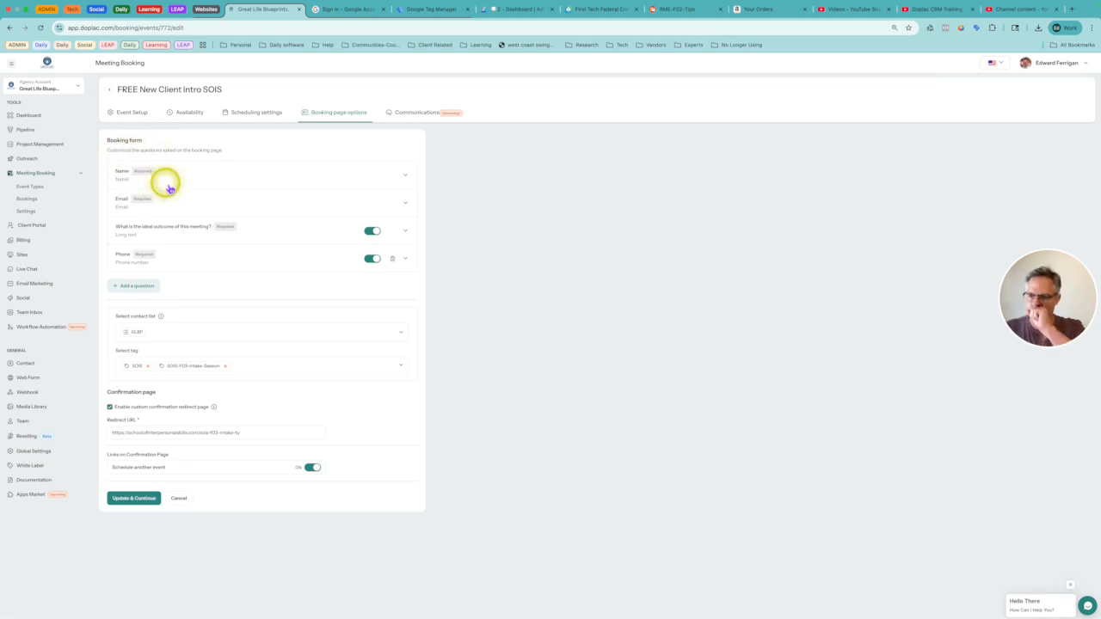
Examine the settings of the booking form's ideal-outcome and email questions
{"action": "left_click", "coordinate": [227, 261]}
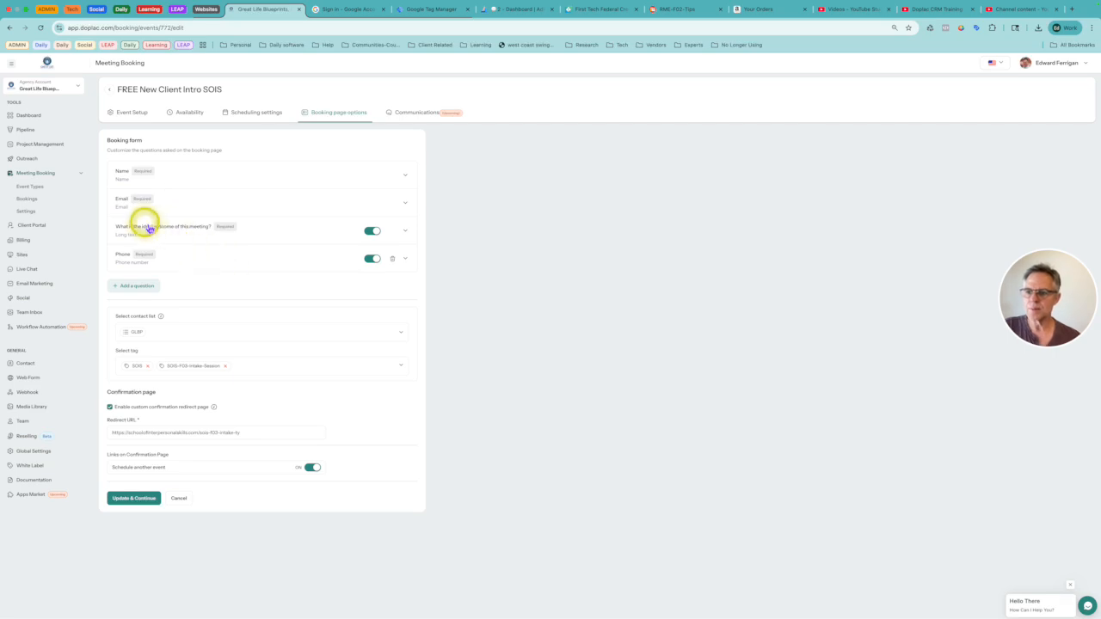
{"action": "left_click", "coordinate": [405, 232]}
{"action": "left_click", "coordinate": [297, 261]}
{"action": "triple_click", "coordinate": [294, 261]}
{"action": "left_click", "coordinate": [319, 235]}
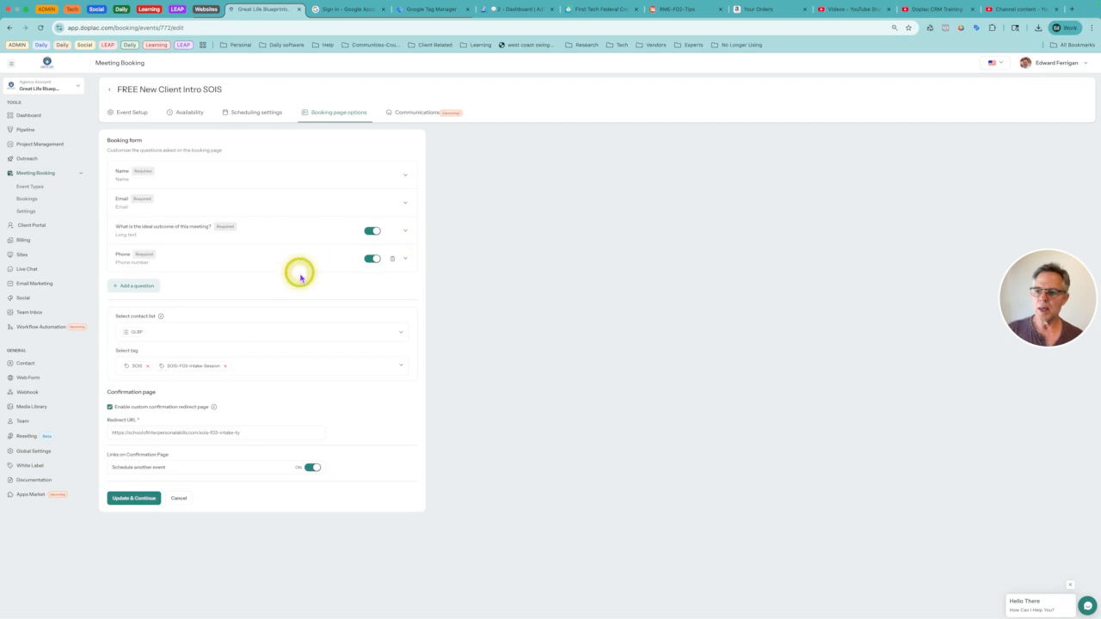
{"action": "left_click", "coordinate": [405, 230]}
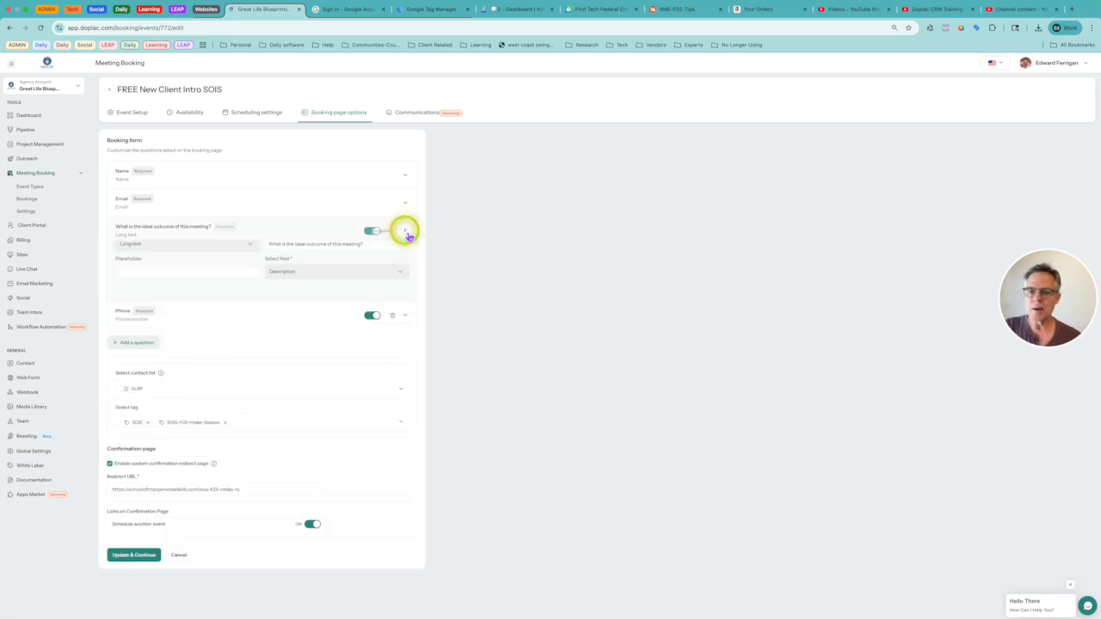
{"action": "left_click", "coordinate": [304, 207]}
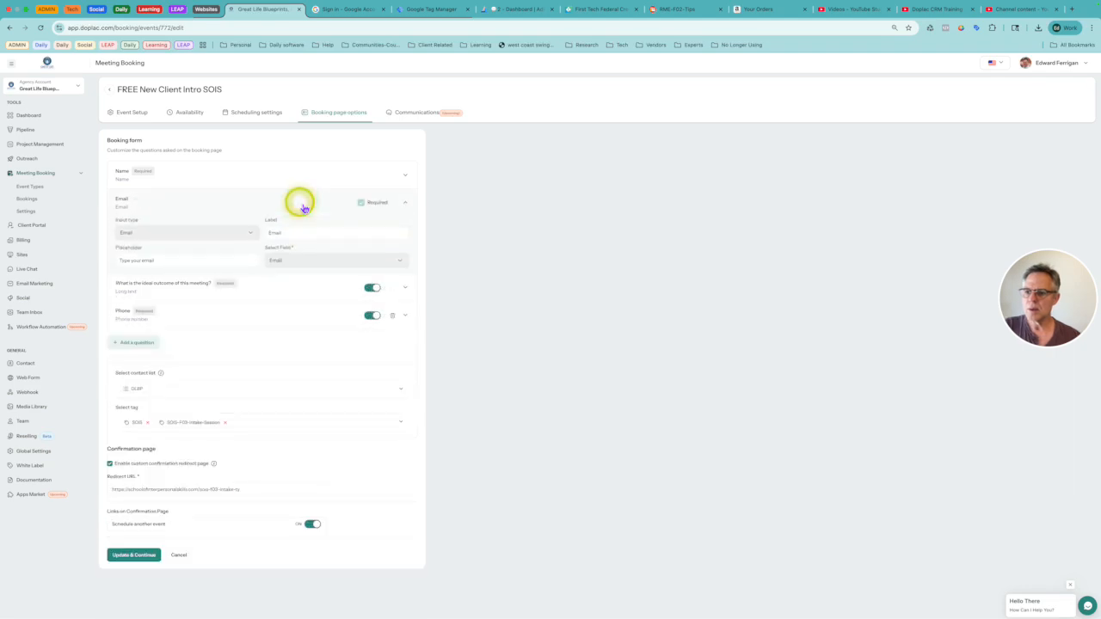
{"action": "left_click", "coordinate": [224, 208]}
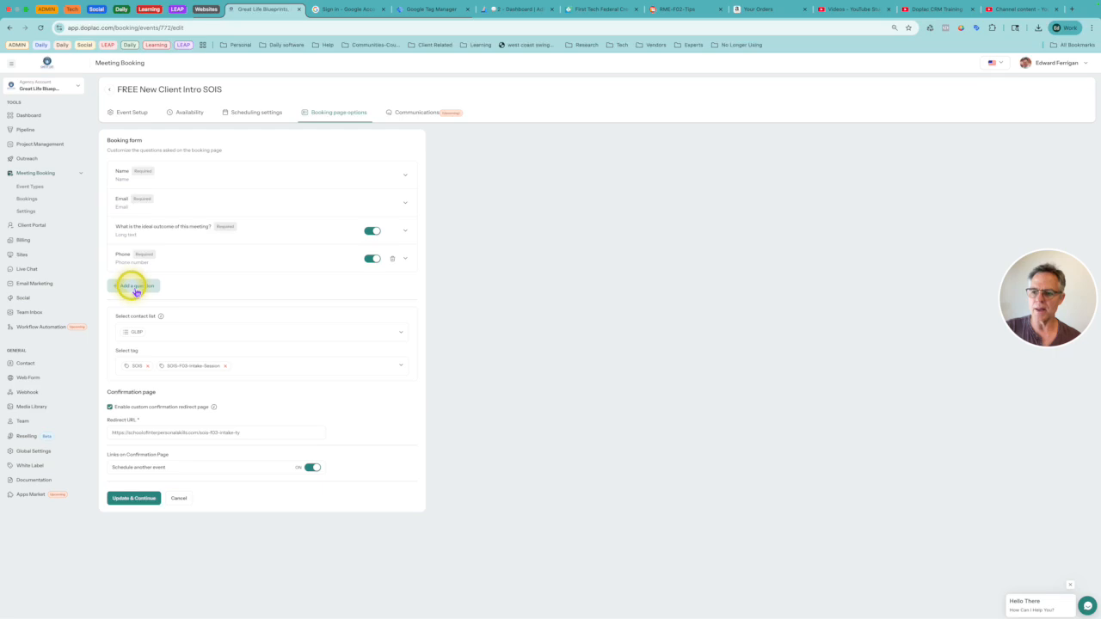
View the question types that can be added to the booking form
{"action": "left_click", "coordinate": [135, 289]}
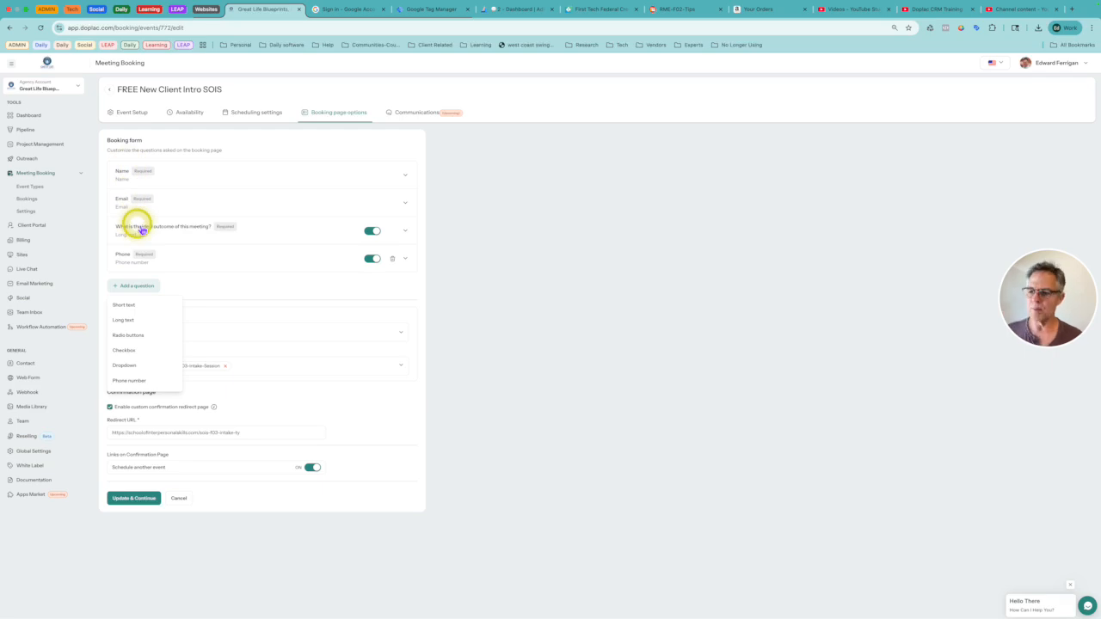
{"action": "left_click", "coordinate": [298, 203]}
{"action": "left_click", "coordinate": [297, 203]}
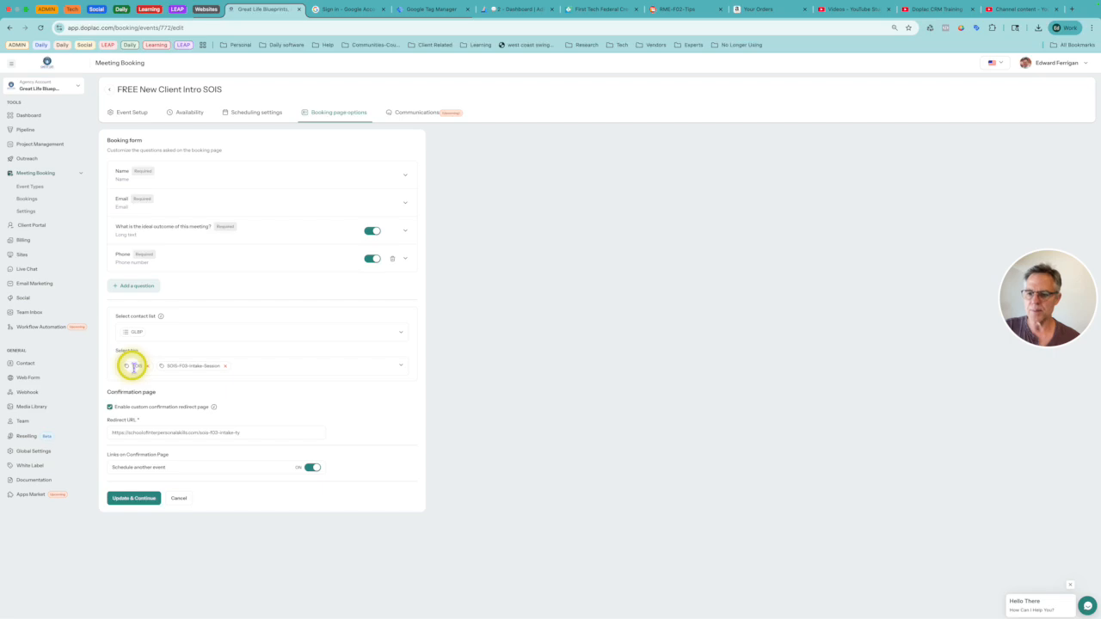
Remove the SOIS-F03-Intake-Session tag, search the tags for "sois" and select SOIS-F03-Intake-Session again
{"action": "left_click", "coordinate": [225, 368]}
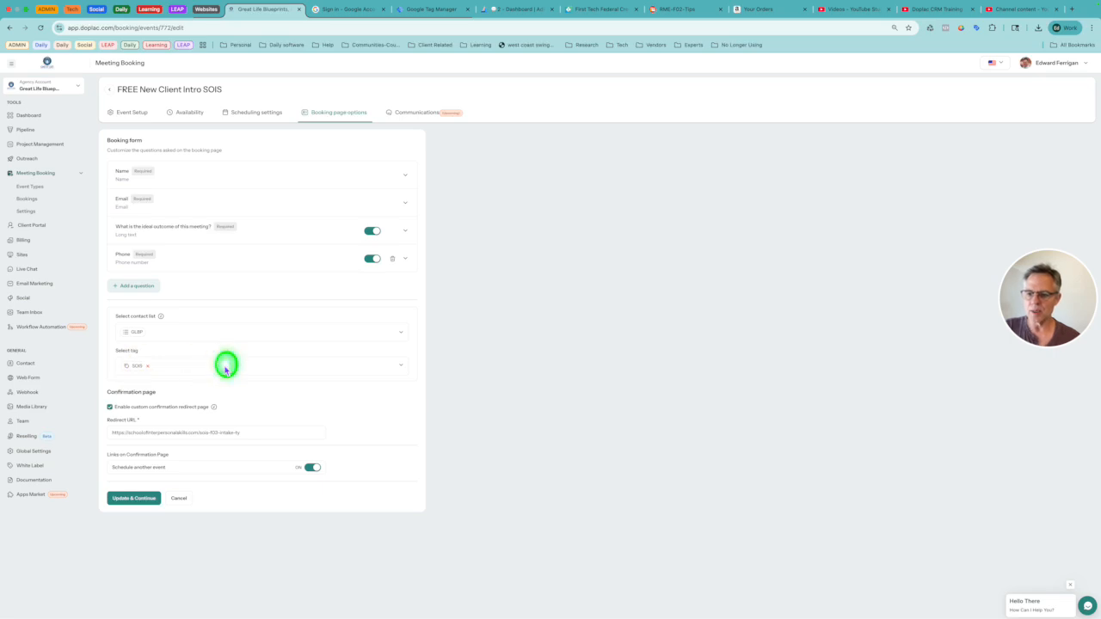
{"action": "left_click", "coordinate": [185, 369]}
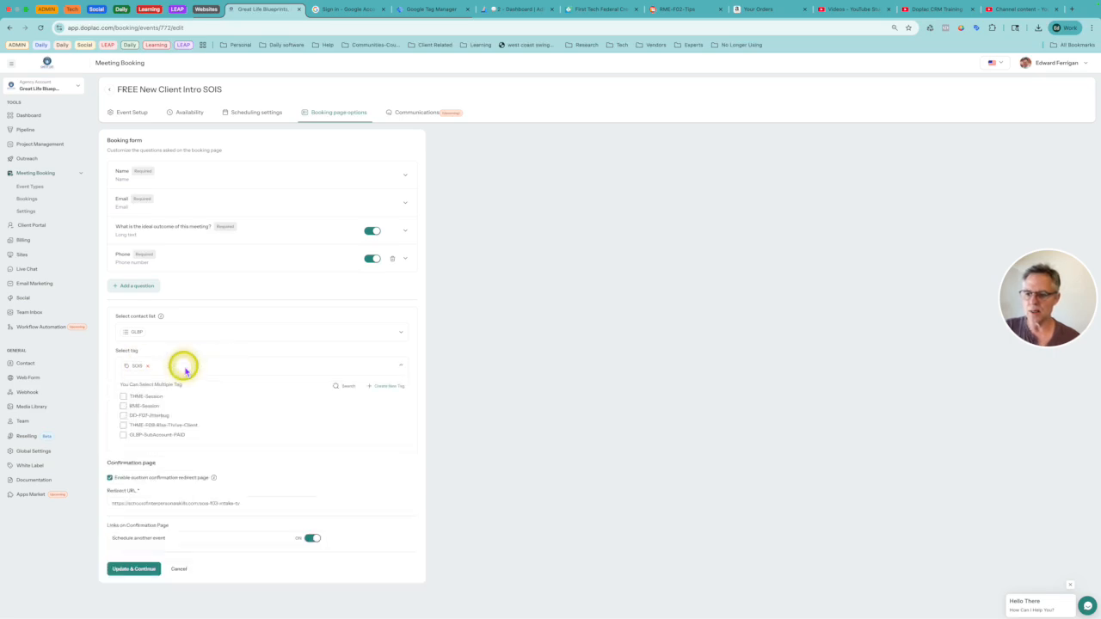
{"action": "left_click", "coordinate": [345, 389]}
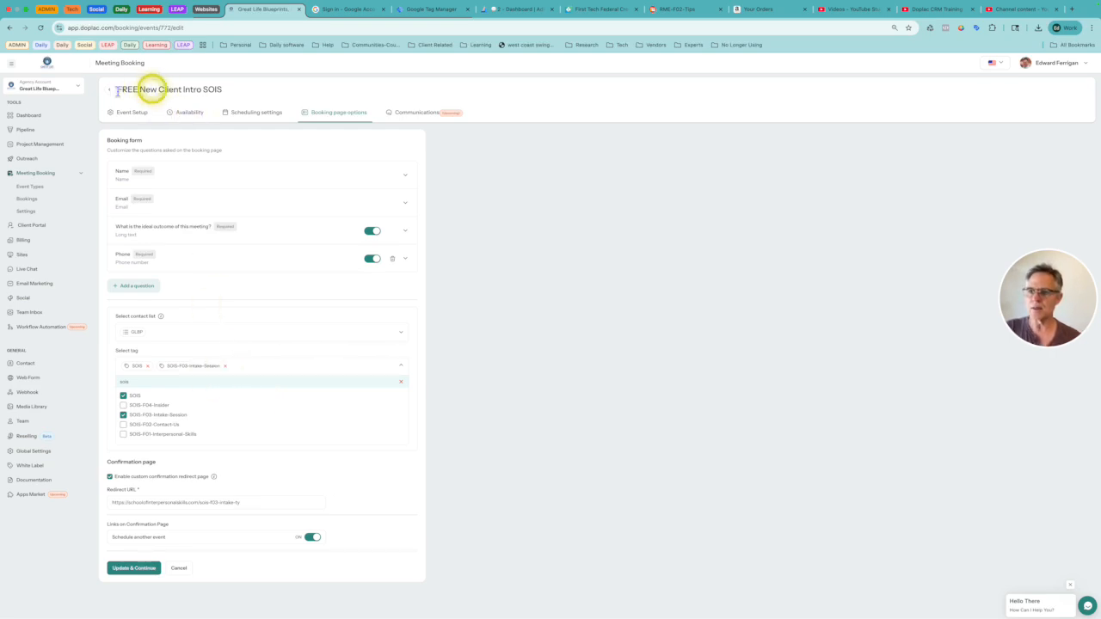
{"action": "left_click", "coordinate": [242, 372]}
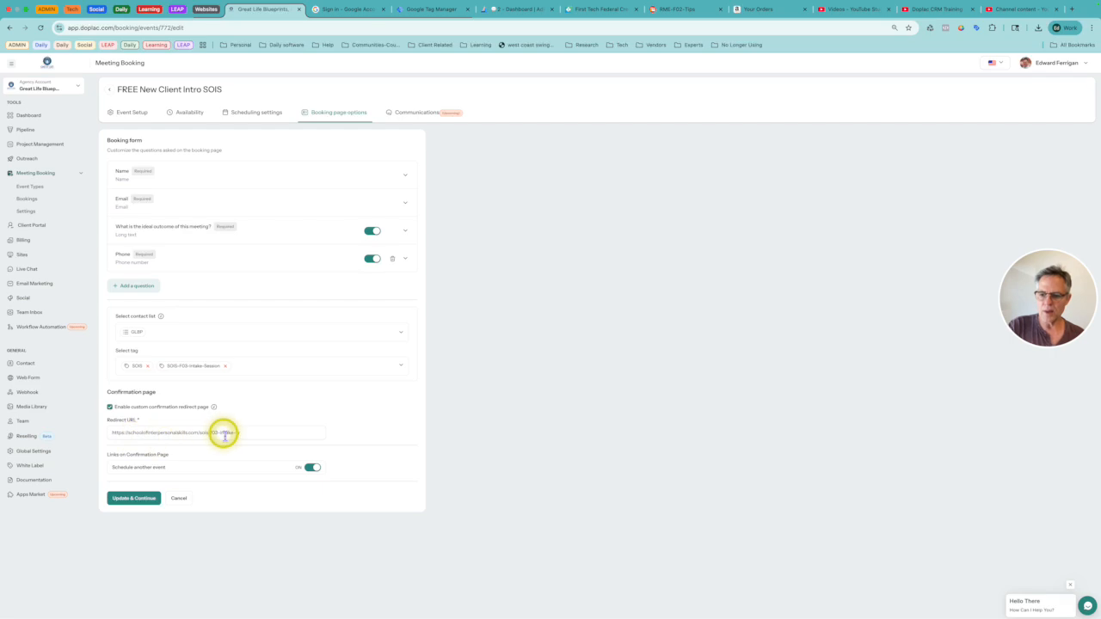
Inspect the page path in the confirmation page's redirect URL and save the booking page options
{"action": "left_click_drag", "start_coordinate": [244, 435], "coordinate": [200, 434]}
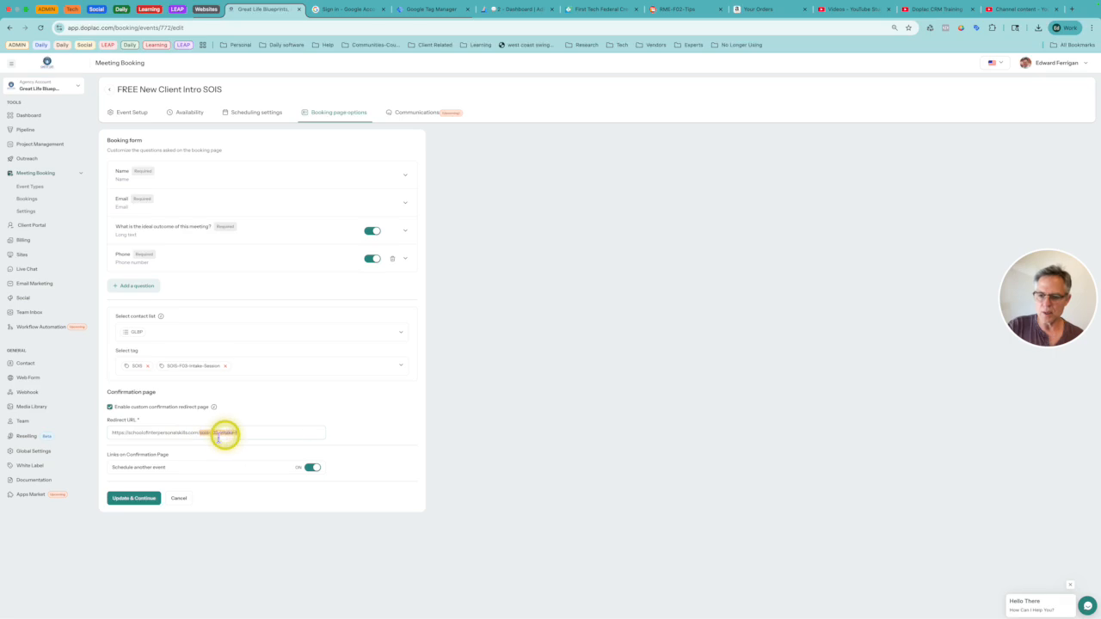
{"action": "left_click", "coordinate": [255, 412]}
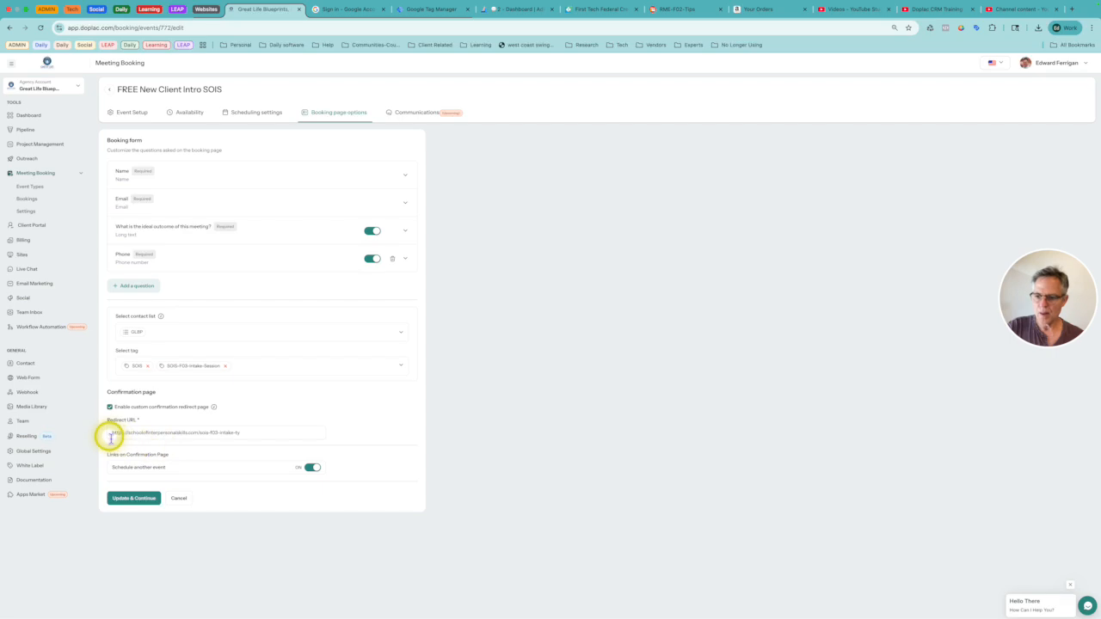
{"action": "left_click", "coordinate": [265, 414]}
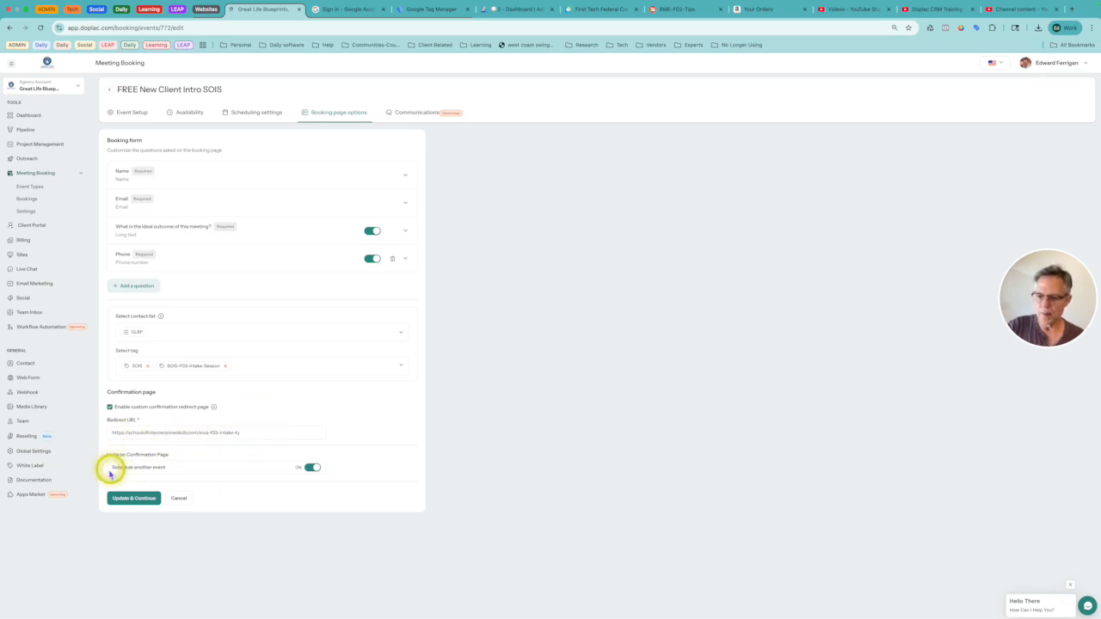
{"action": "left_click", "coordinate": [142, 503]}
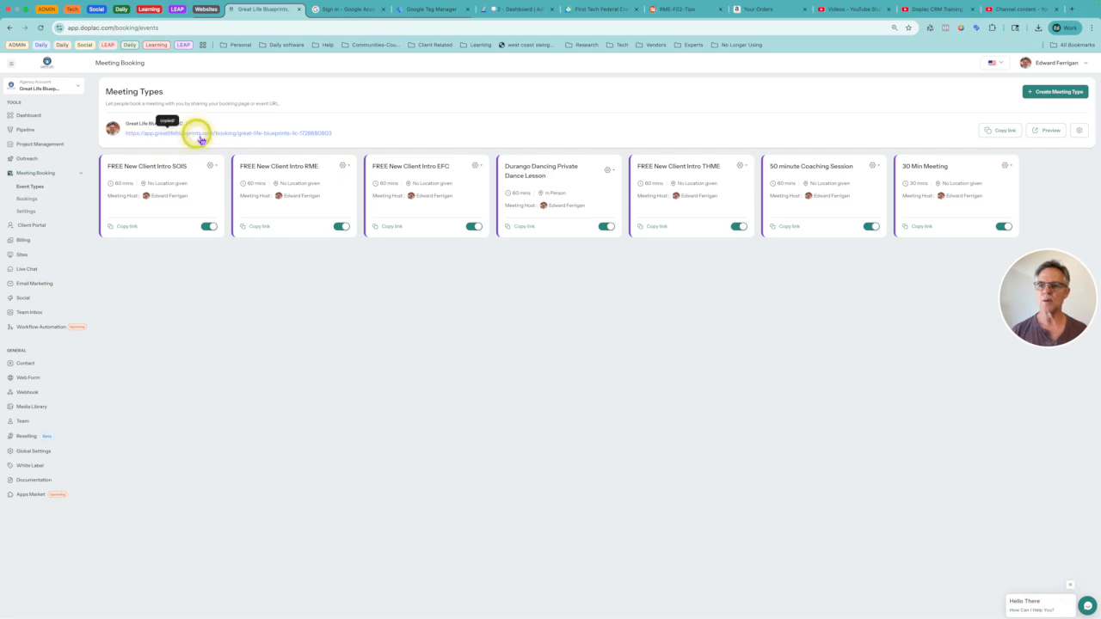
Load the copied public booking page link in the YouTube Studio tab and place that tab directly after the Meeting Booking tab
{"action": "left_click", "coordinate": [1008, 15]}
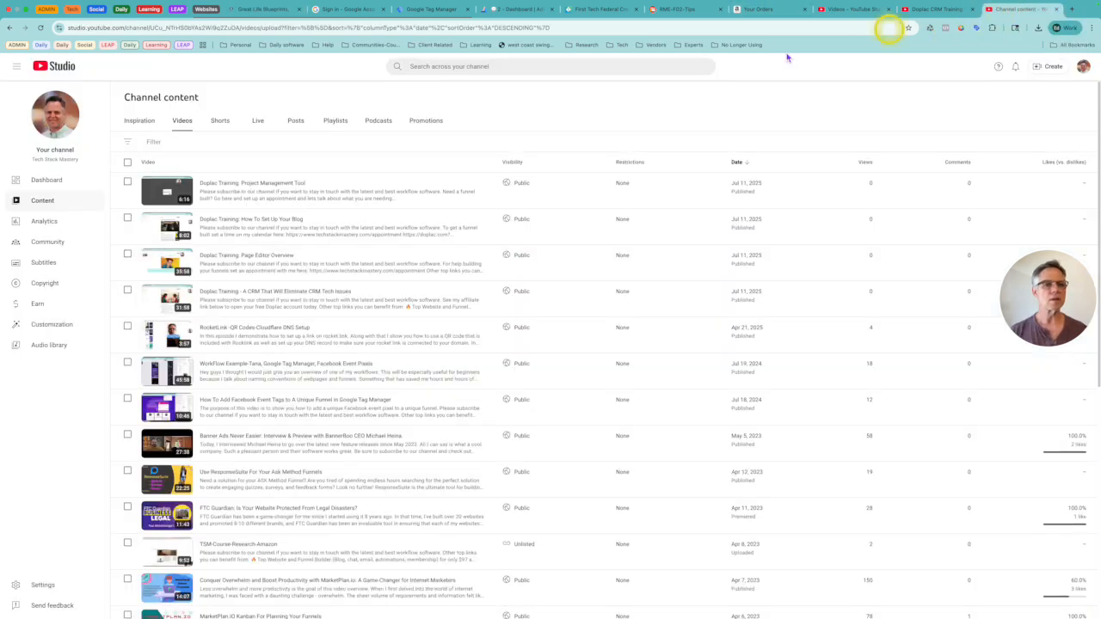
{"action": "left_click", "coordinate": [501, 28]}
{"action": "key", "text": "ctrl+v"}
{"action": "key", "text": "Return"}
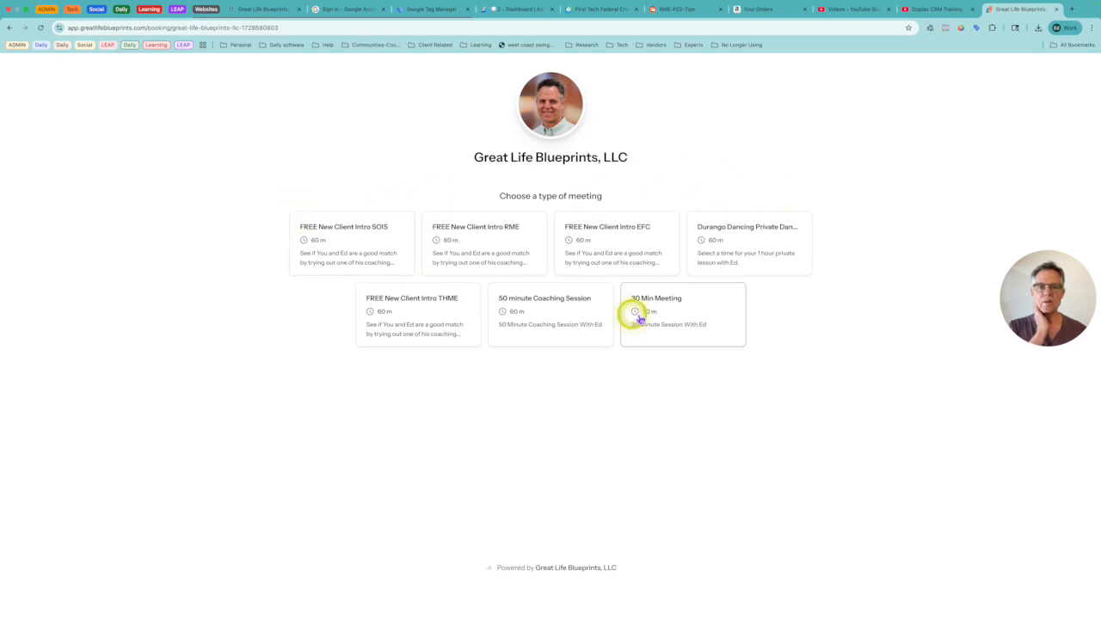
{"action": "left_click", "coordinate": [246, 8]}
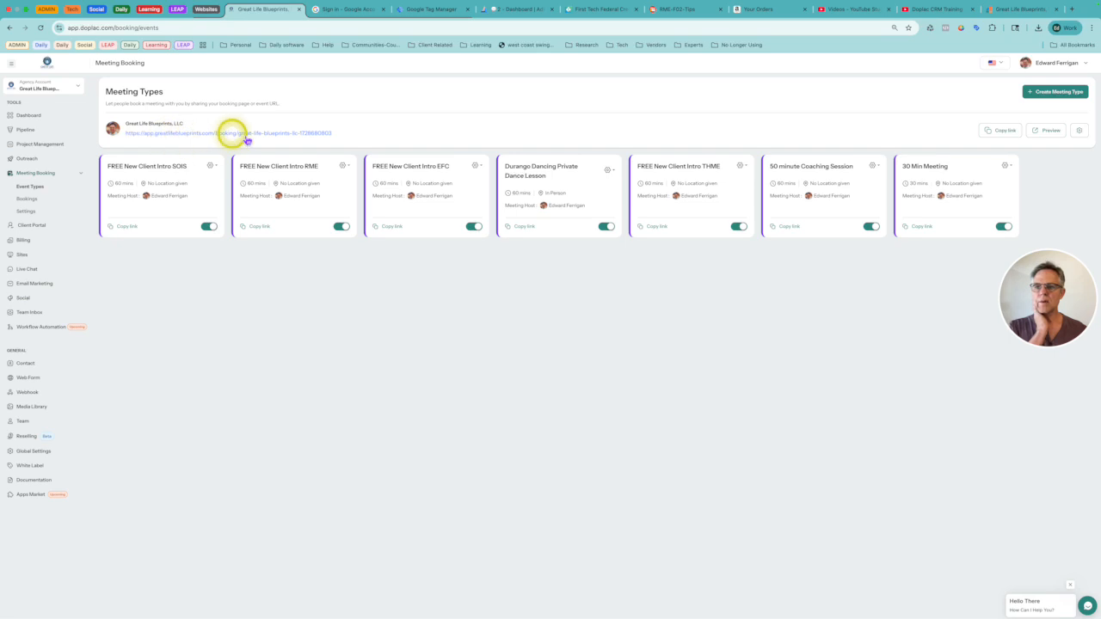
{"action": "left_click_drag", "start_coordinate": [1022, 19], "coordinate": [364, 20]}
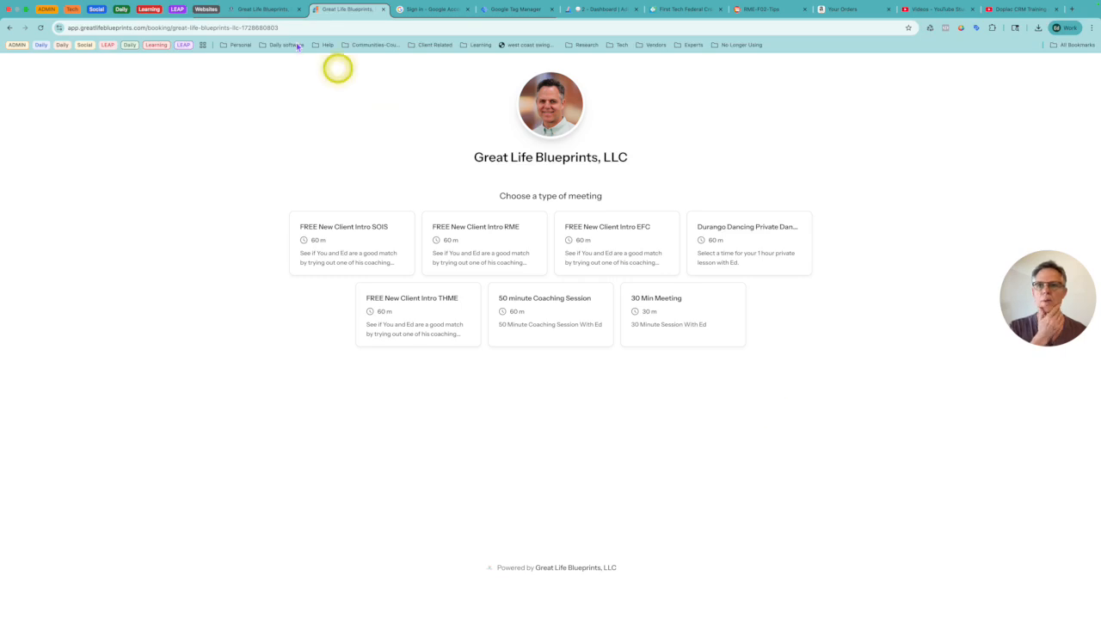
Return to the Meeting Booking tab and view the upcoming bookings and the connected calendar settings
{"action": "left_click", "coordinate": [254, 10]}
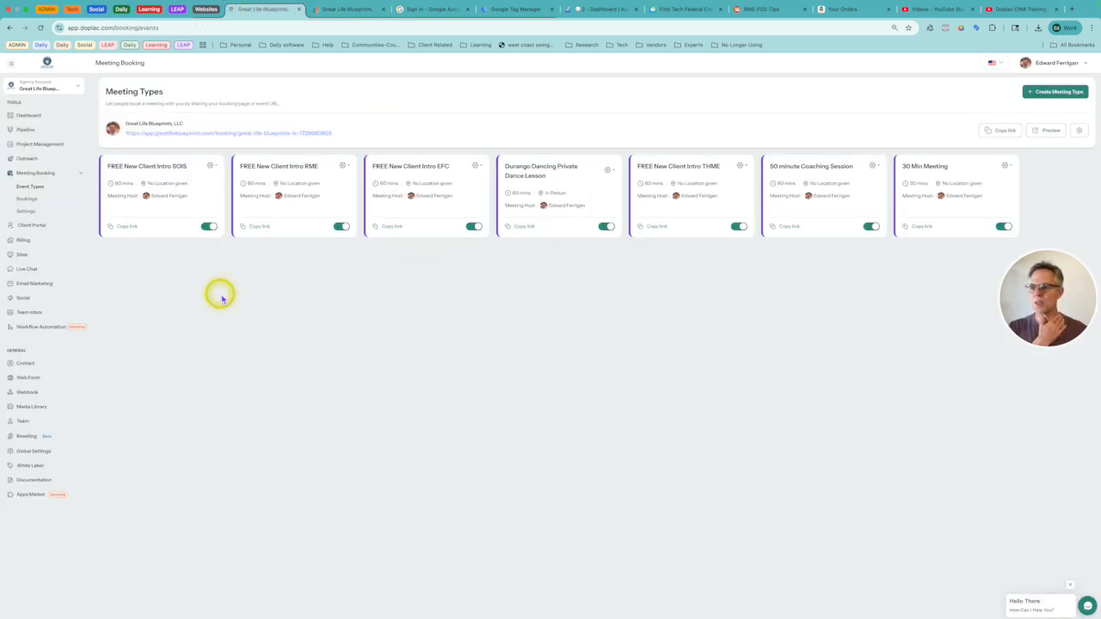
{"action": "left_click", "coordinate": [30, 202]}
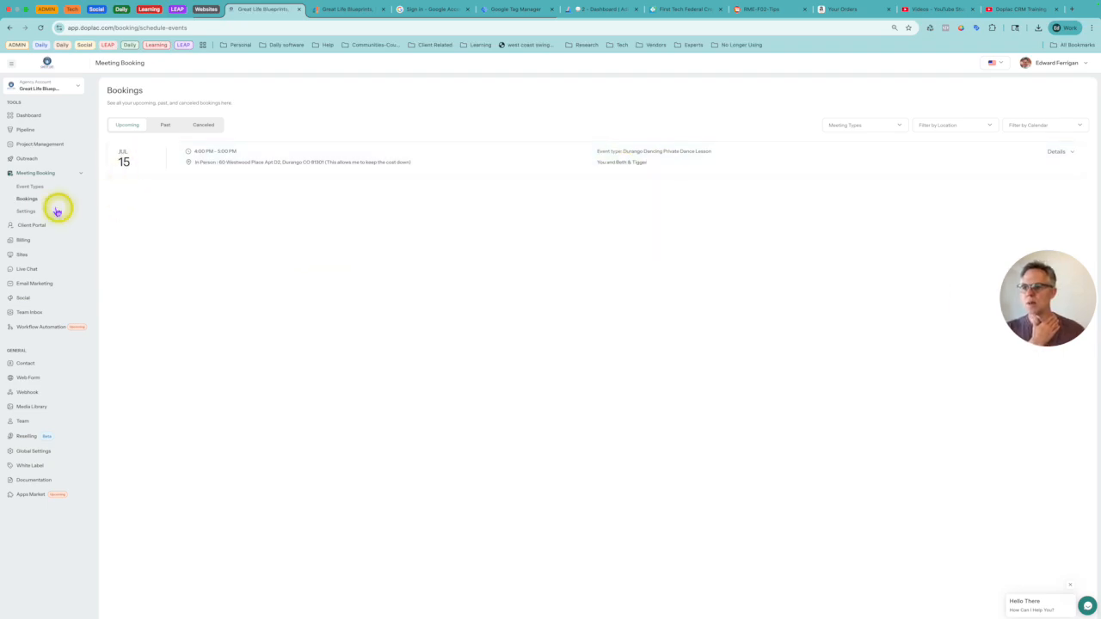
{"action": "left_click", "coordinate": [27, 213]}
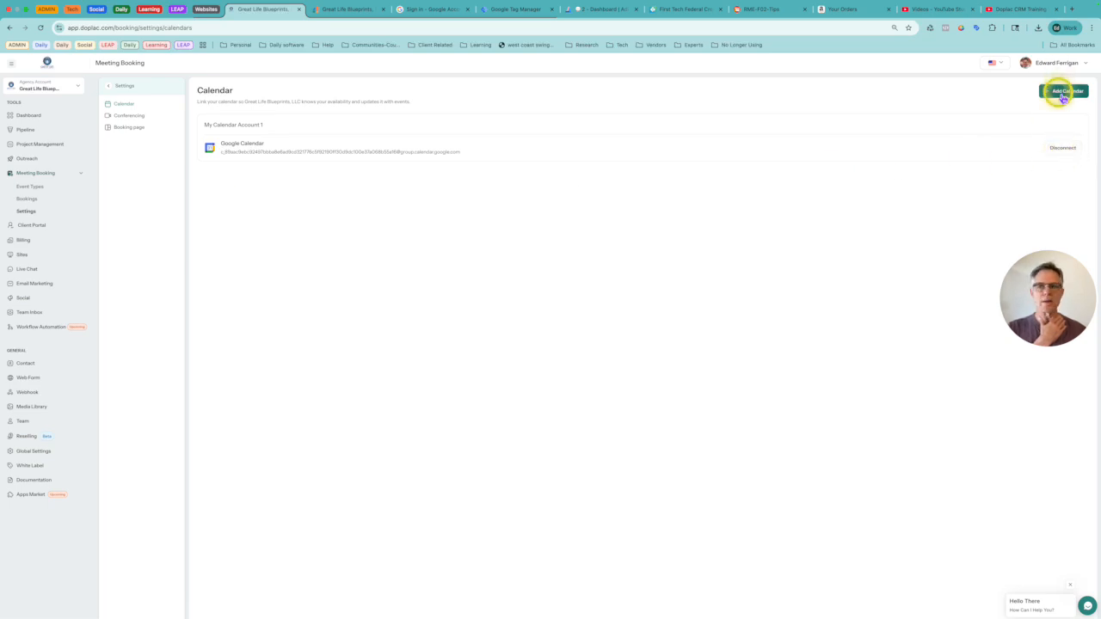
View the conferencing settings and the apps available to add, and close the list without connecting anything
{"action": "left_click", "coordinate": [138, 120]}
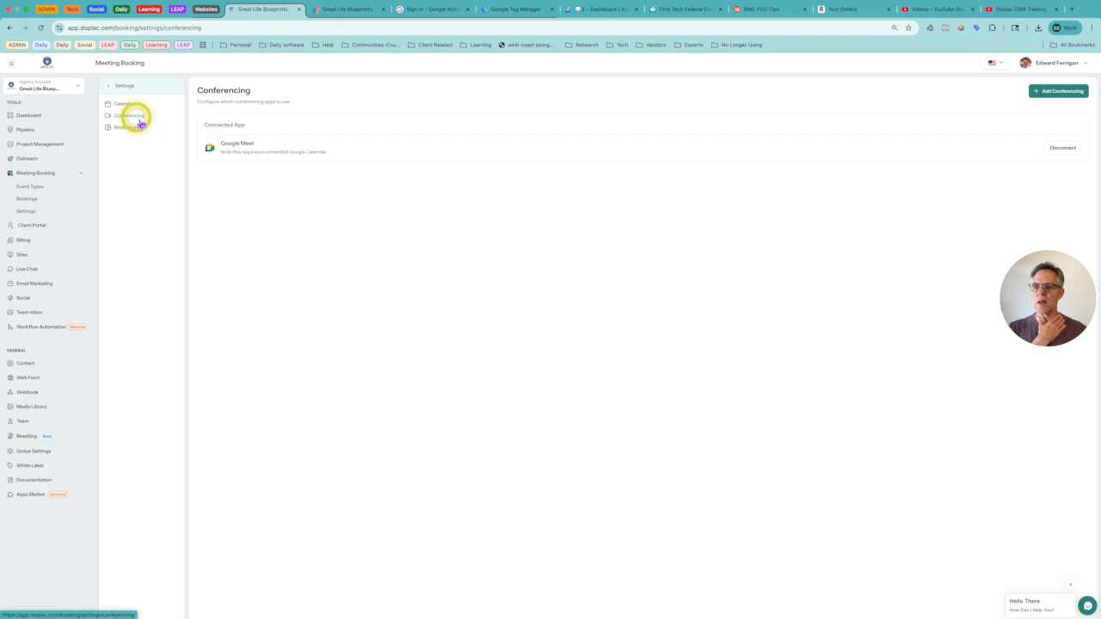
{"action": "left_click", "coordinate": [1062, 91]}
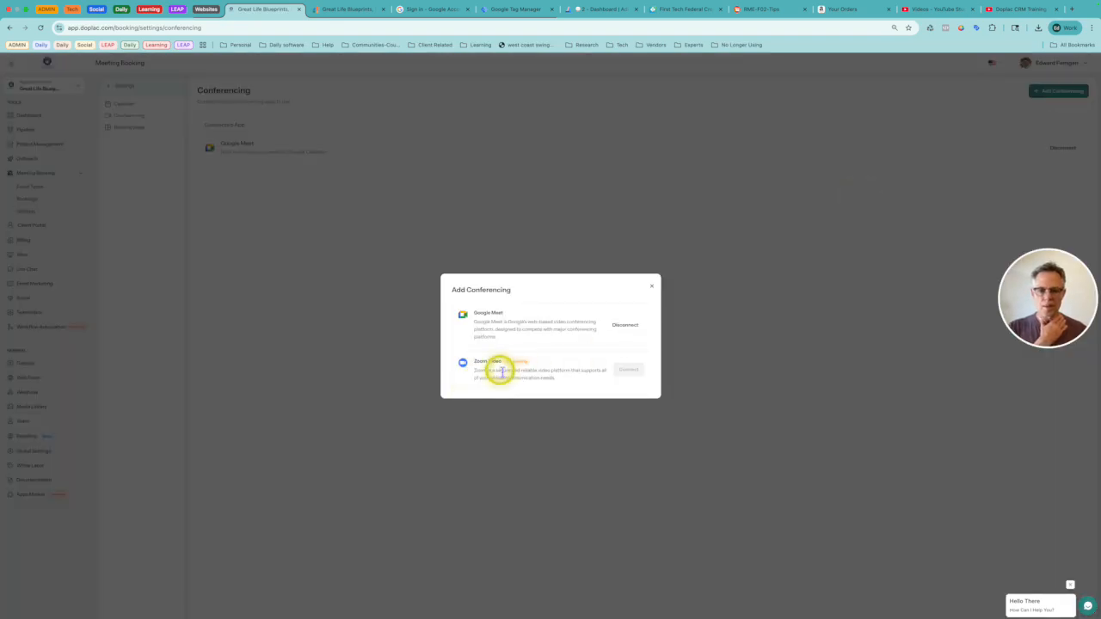
{"action": "left_click", "coordinate": [652, 287]}
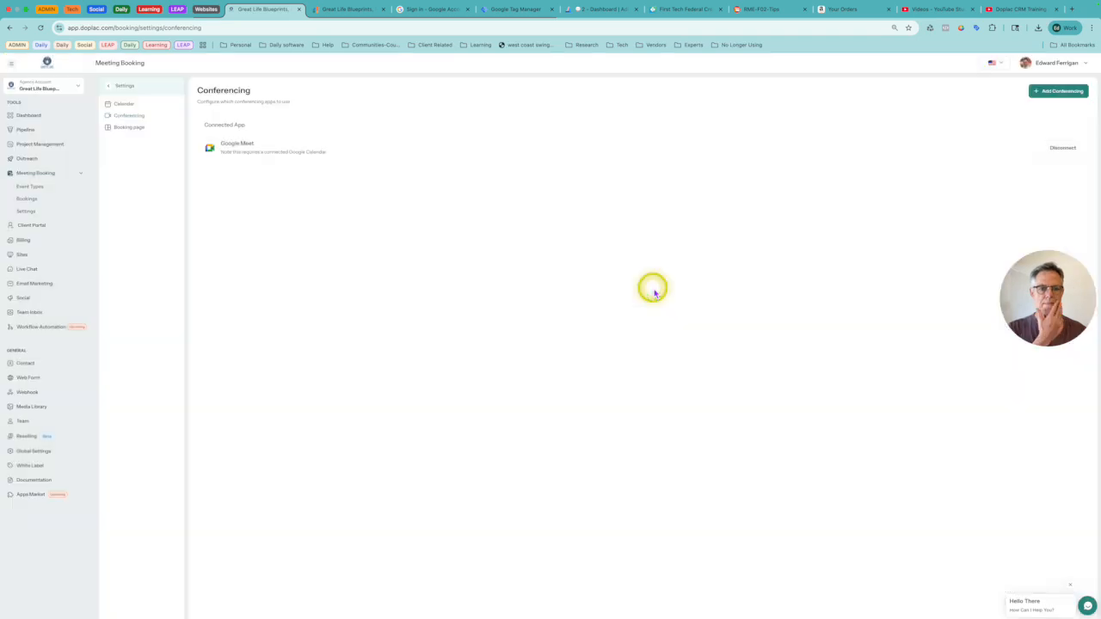
In the booking page settings, switch Disable branding on and off again, and save the change
{"action": "left_click", "coordinate": [131, 133]}
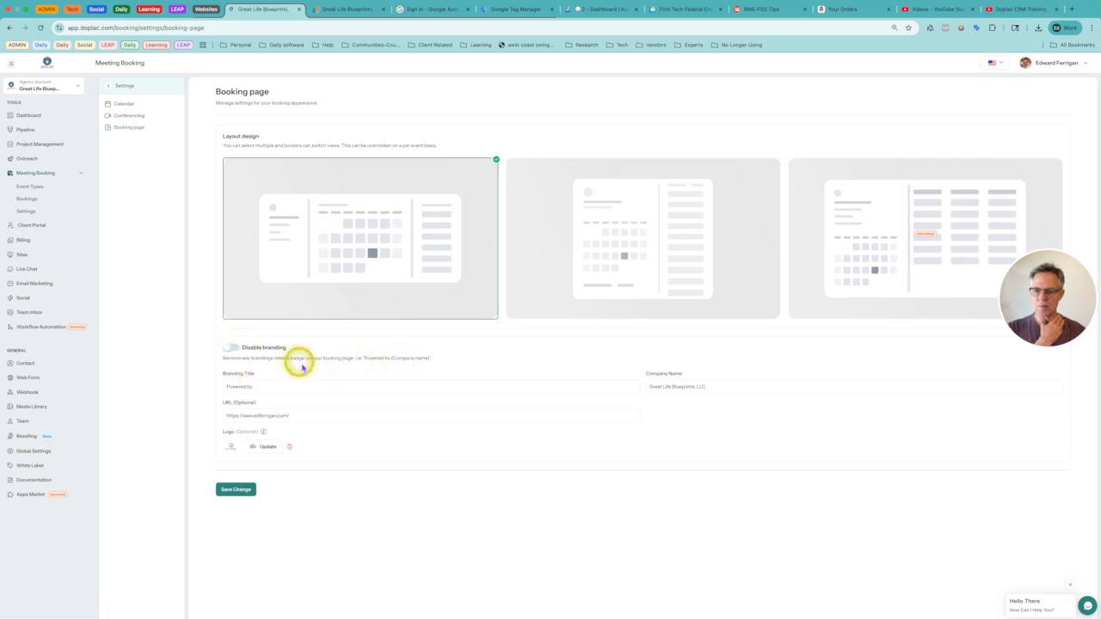
{"action": "left_click", "coordinate": [234, 347]}
{"action": "left_click", "coordinate": [232, 349]}
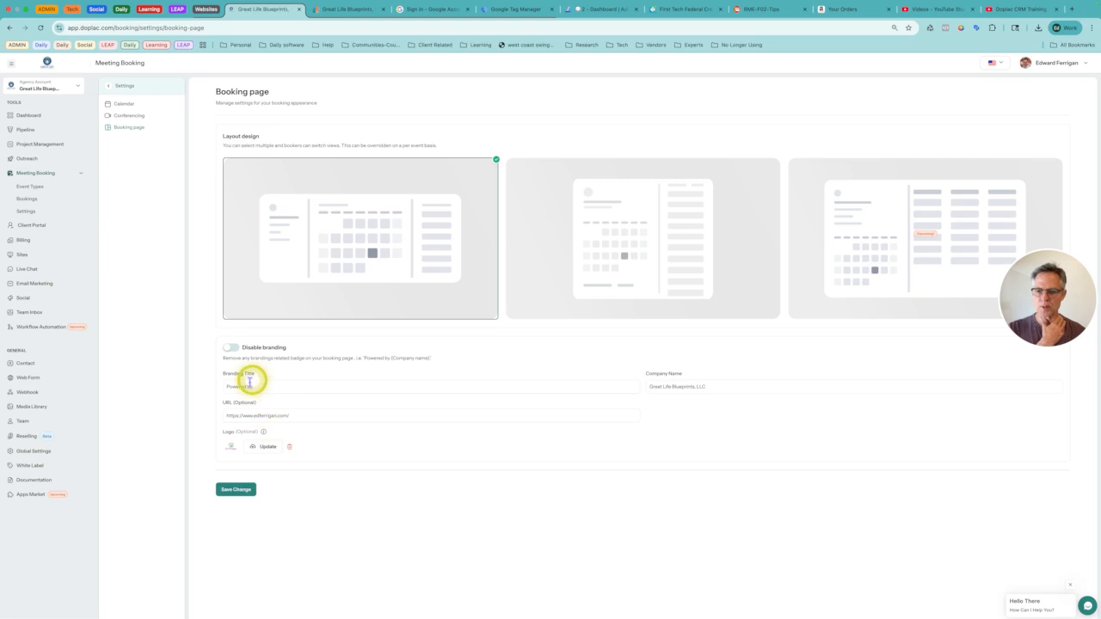
{"action": "left_click", "coordinate": [244, 494]}
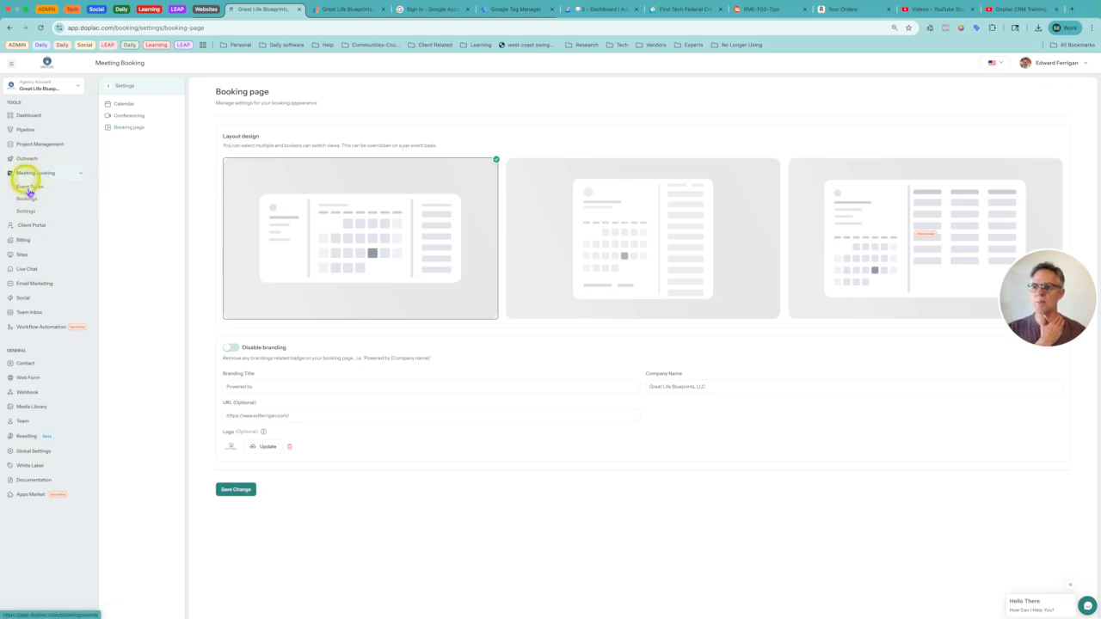
Open the Appointment page of the EFC website in the page editor
{"action": "left_click", "coordinate": [86, 177]}
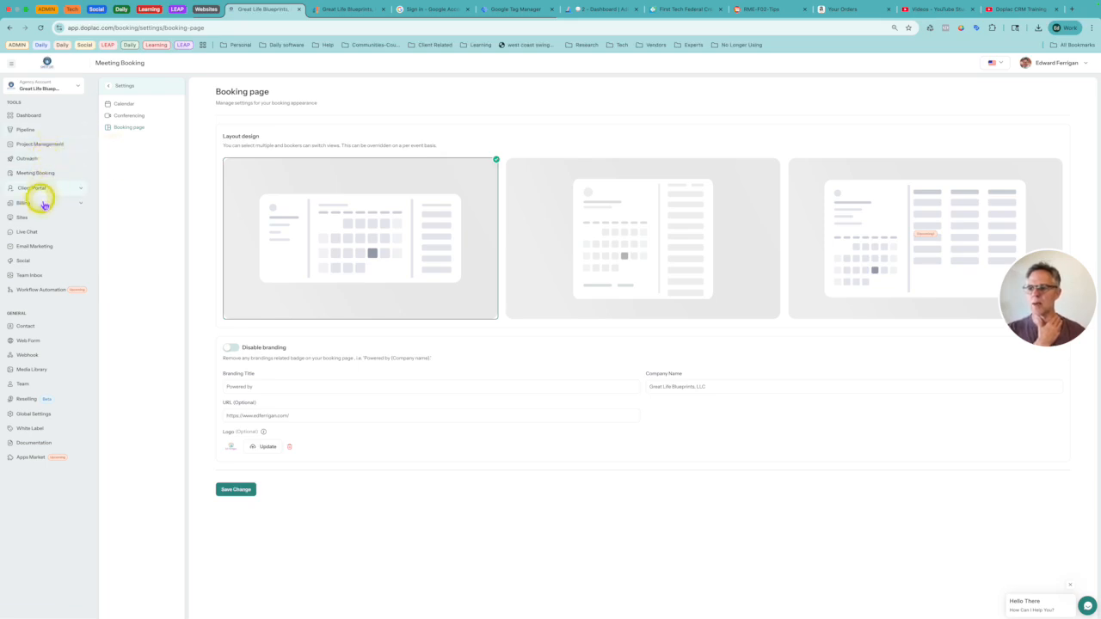
{"action": "left_click", "coordinate": [25, 221]}
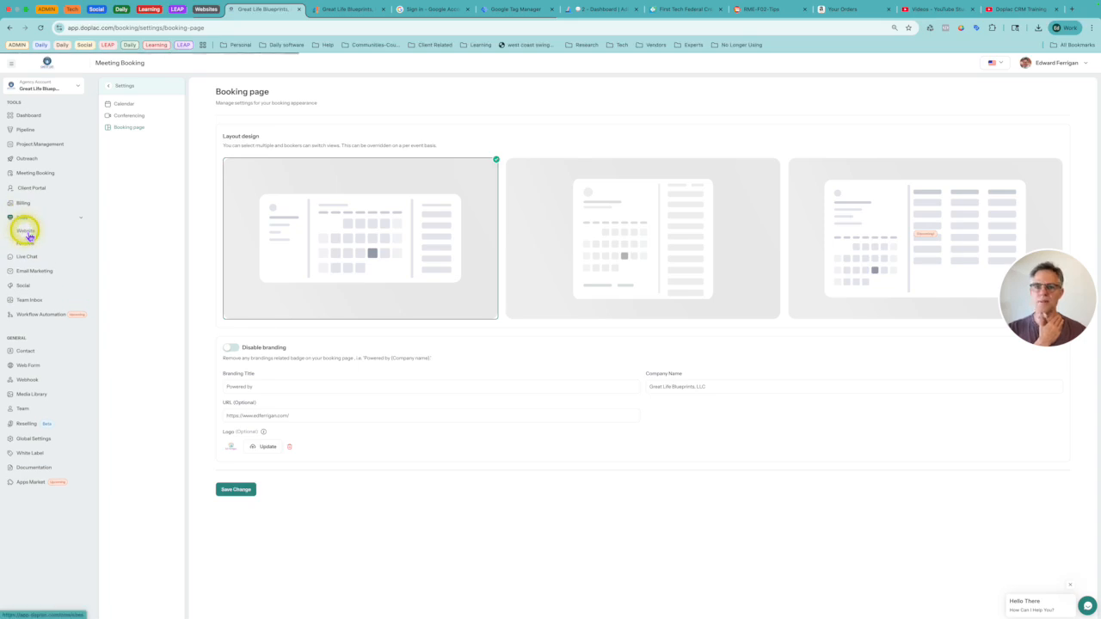
{"action": "left_click", "coordinate": [27, 234]}
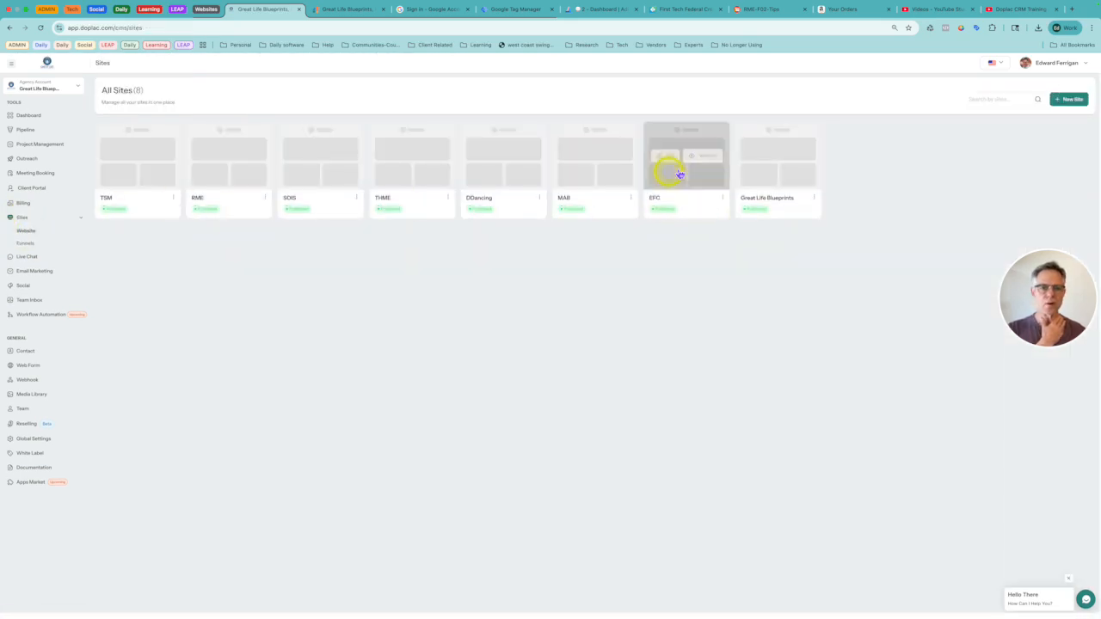
{"action": "left_click", "coordinate": [664, 156]}
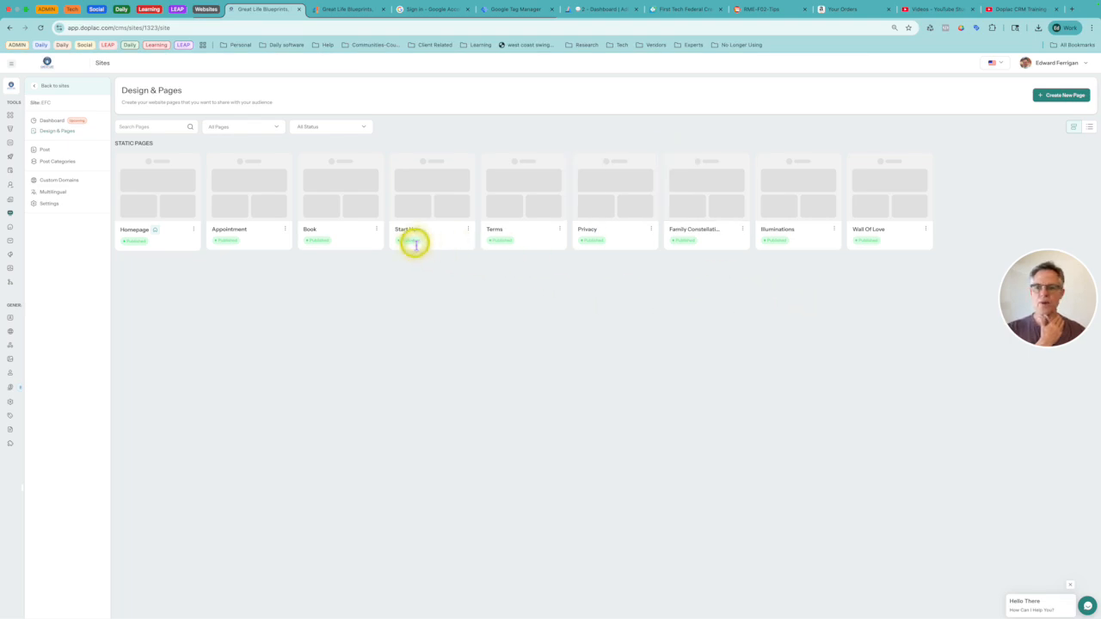
{"action": "left_click", "coordinate": [232, 191]}
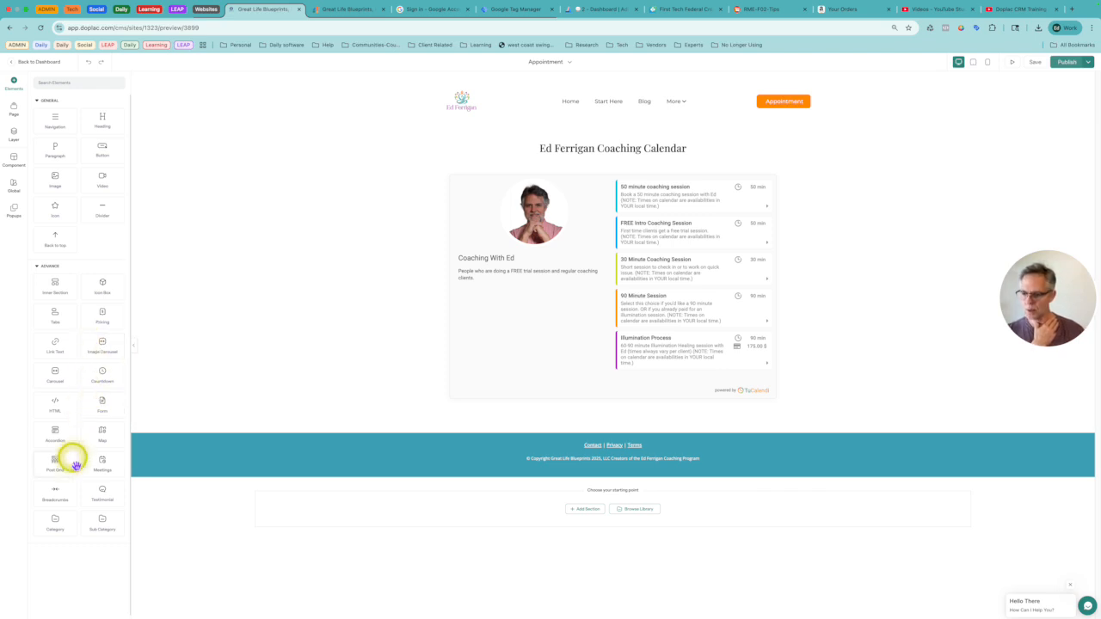
Add a Meetings element between the heading and the existing calendar widget, and set its meeting type to FREE New Client Intro EFC
{"action": "left_click_drag", "start_coordinate": [101, 468], "coordinate": [584, 174]}
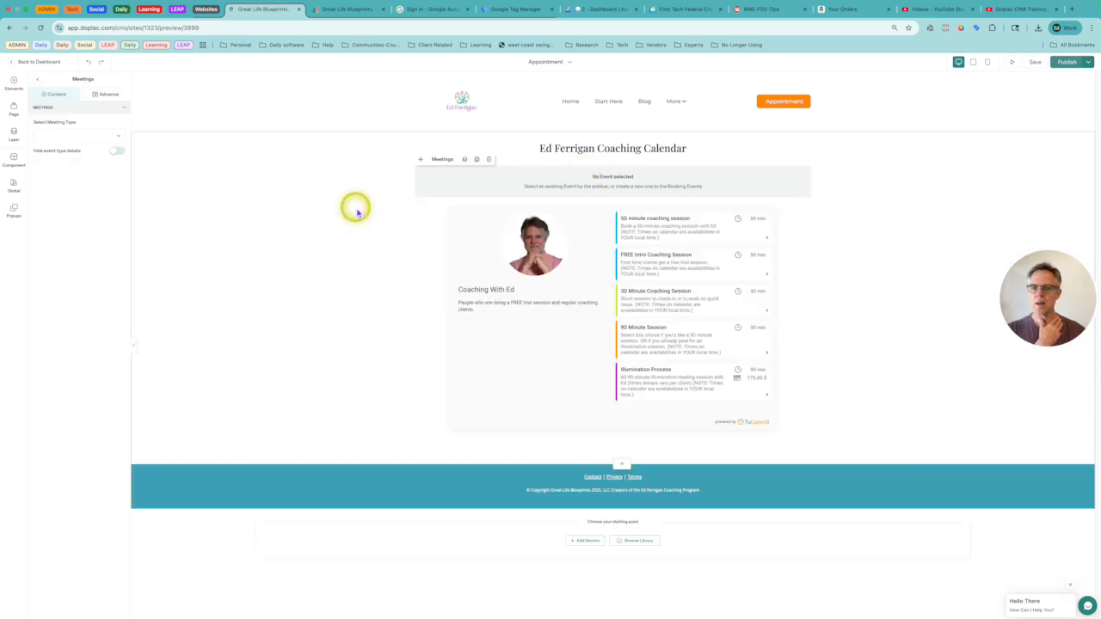
{"action": "left_click", "coordinate": [77, 137]}
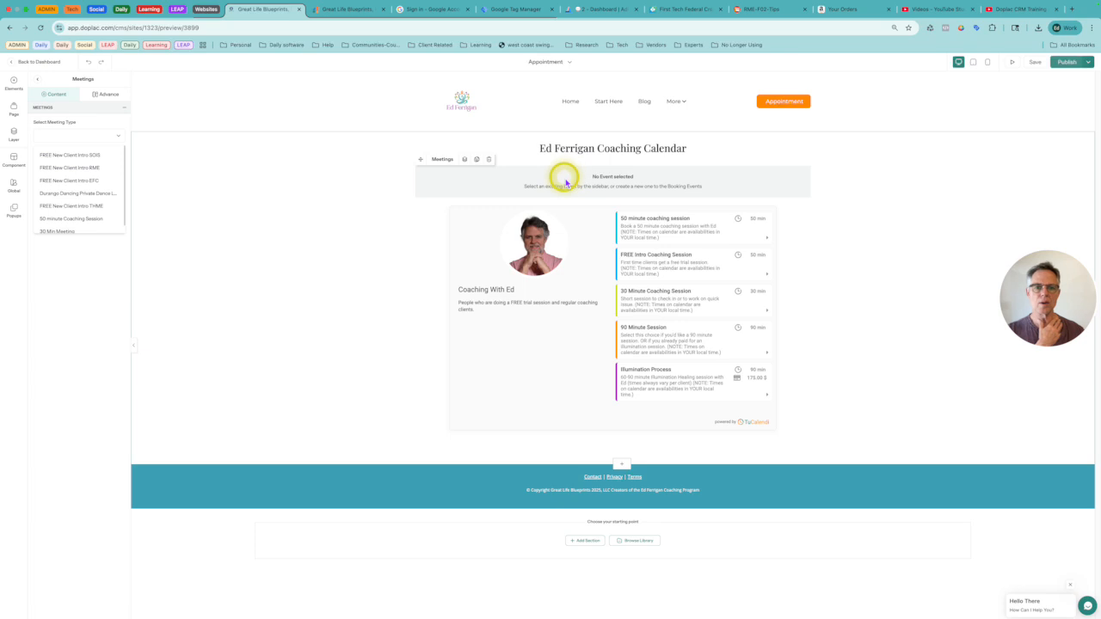
{"action": "scroll", "coordinate": [87, 206], "scroll_direction": "down", "scroll_amount": 1}
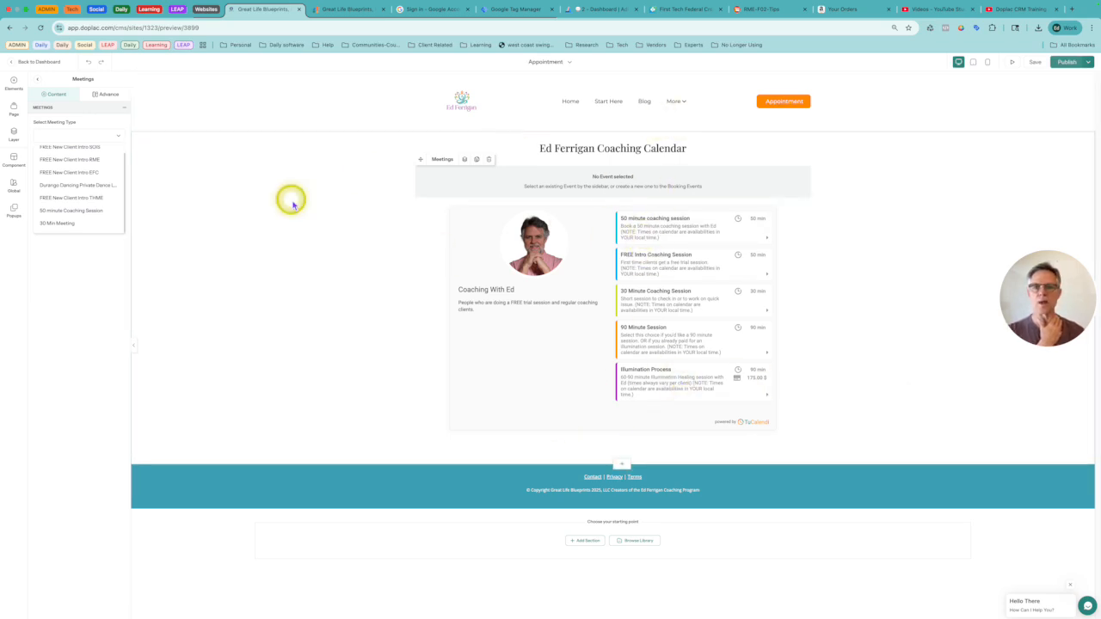
{"action": "left_click", "coordinate": [77, 176]}
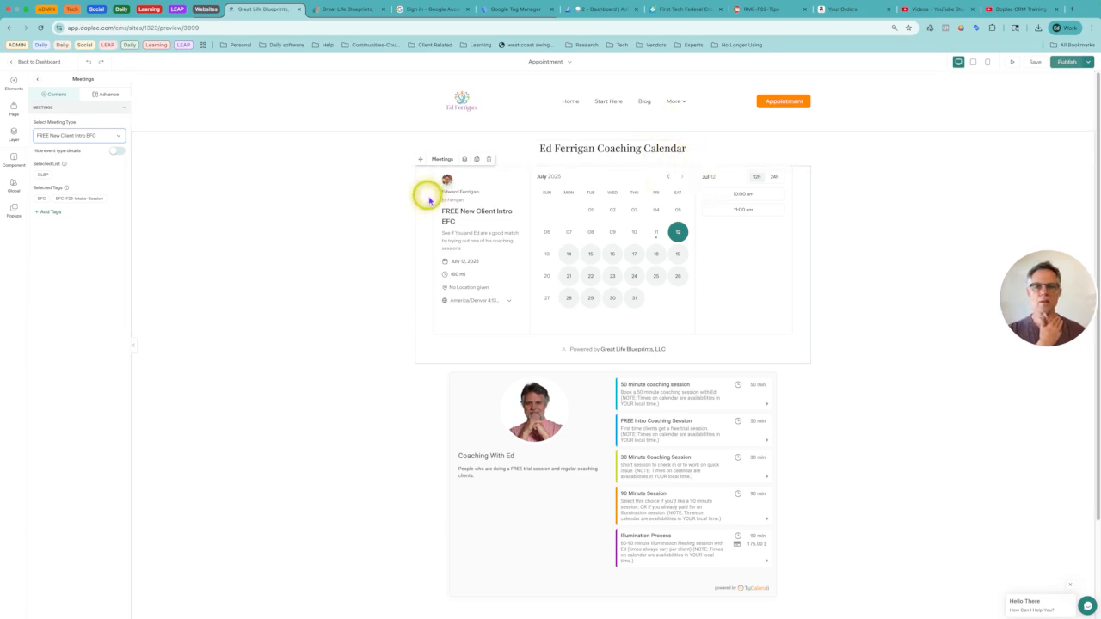
Delete the Meetings element, leave the page editor and go back to the list of all sites
{"action": "left_click", "coordinate": [489, 160]}
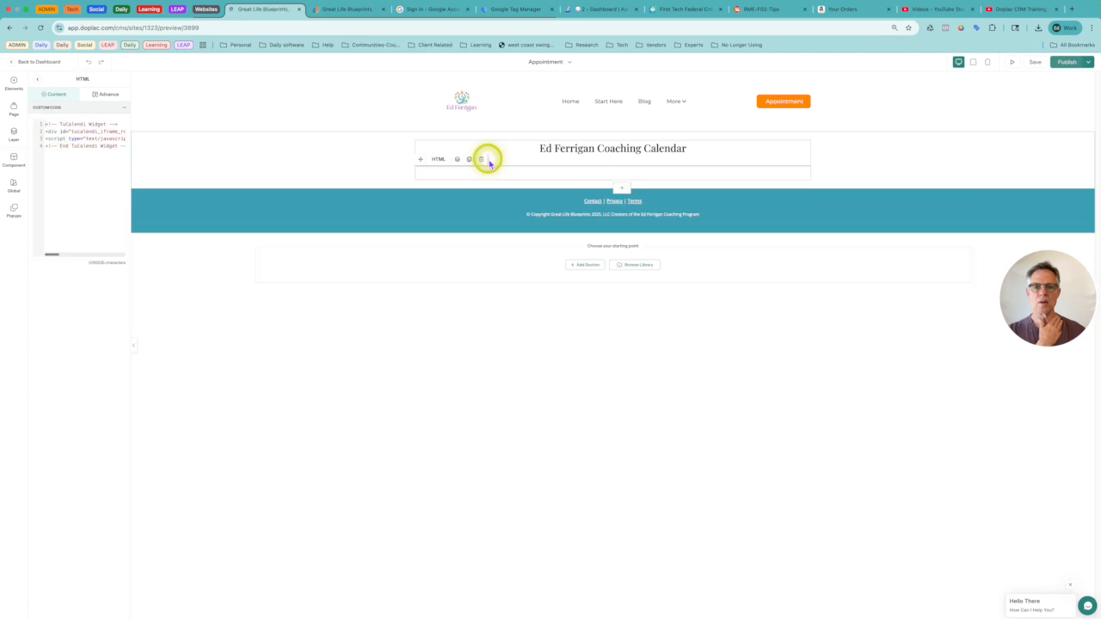
{"action": "left_click", "coordinate": [38, 67]}
{"action": "left_click", "coordinate": [600, 359]}
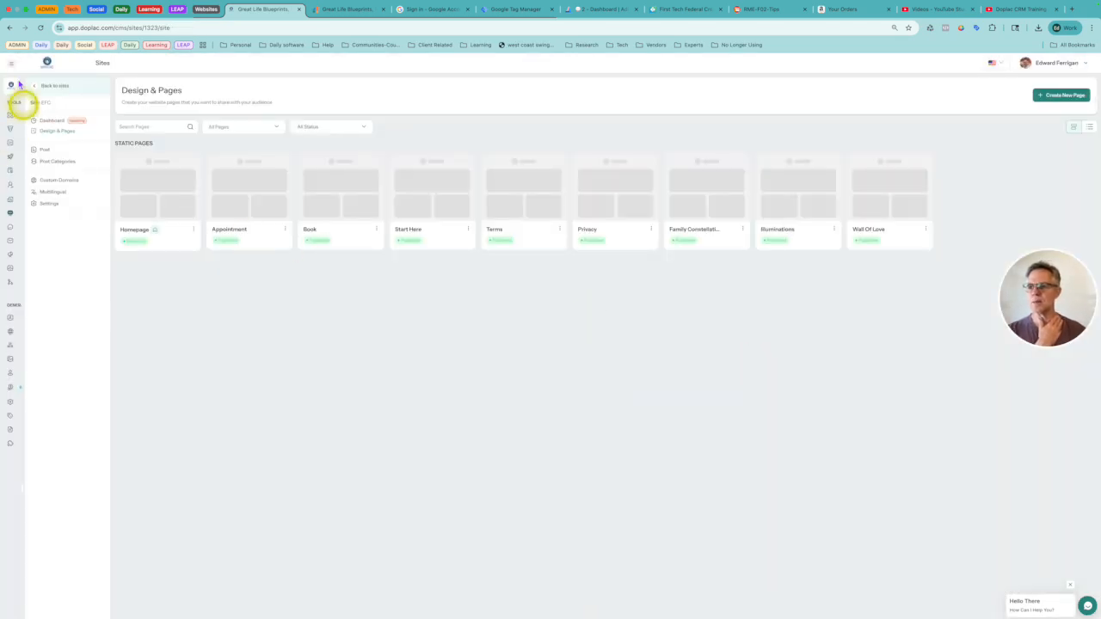
{"action": "left_click", "coordinate": [55, 86]}
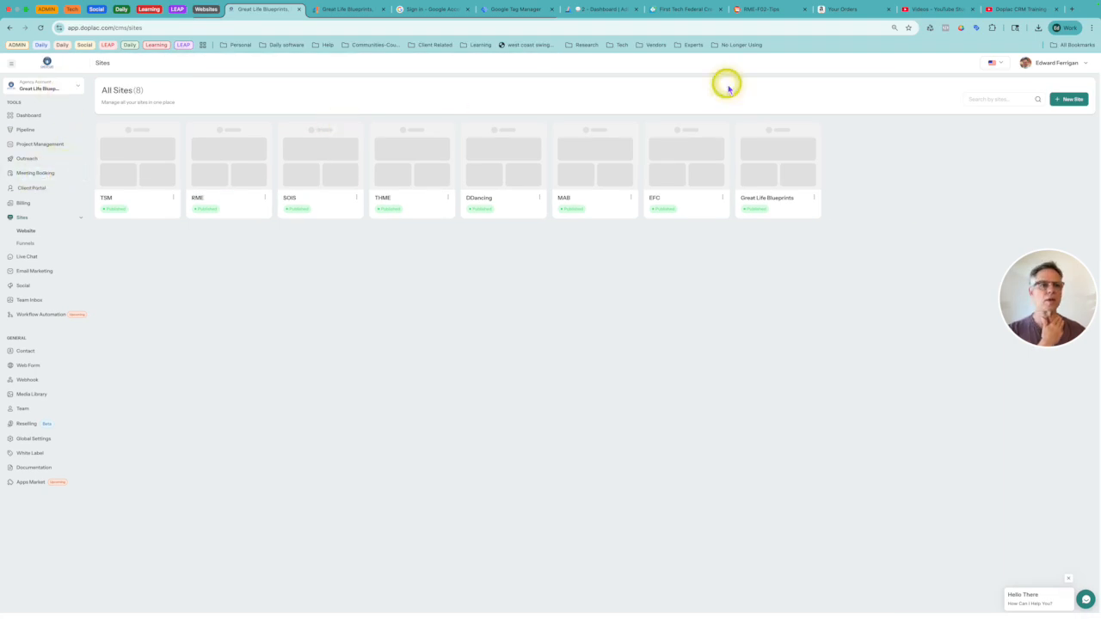
{"action": "mouse_move", "coordinate": [731, 5]}
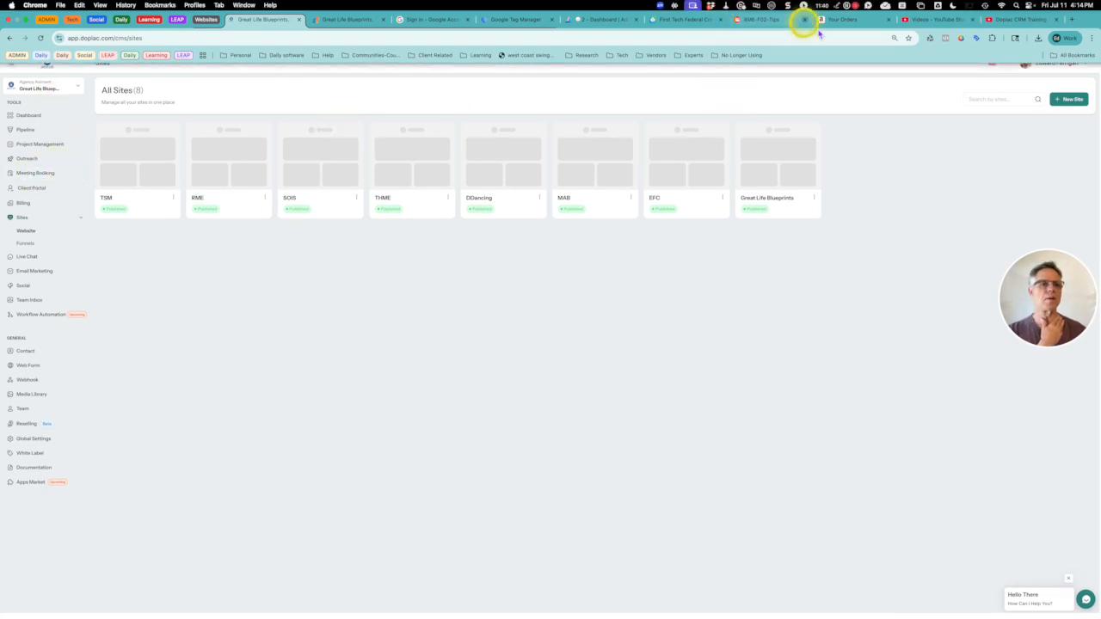